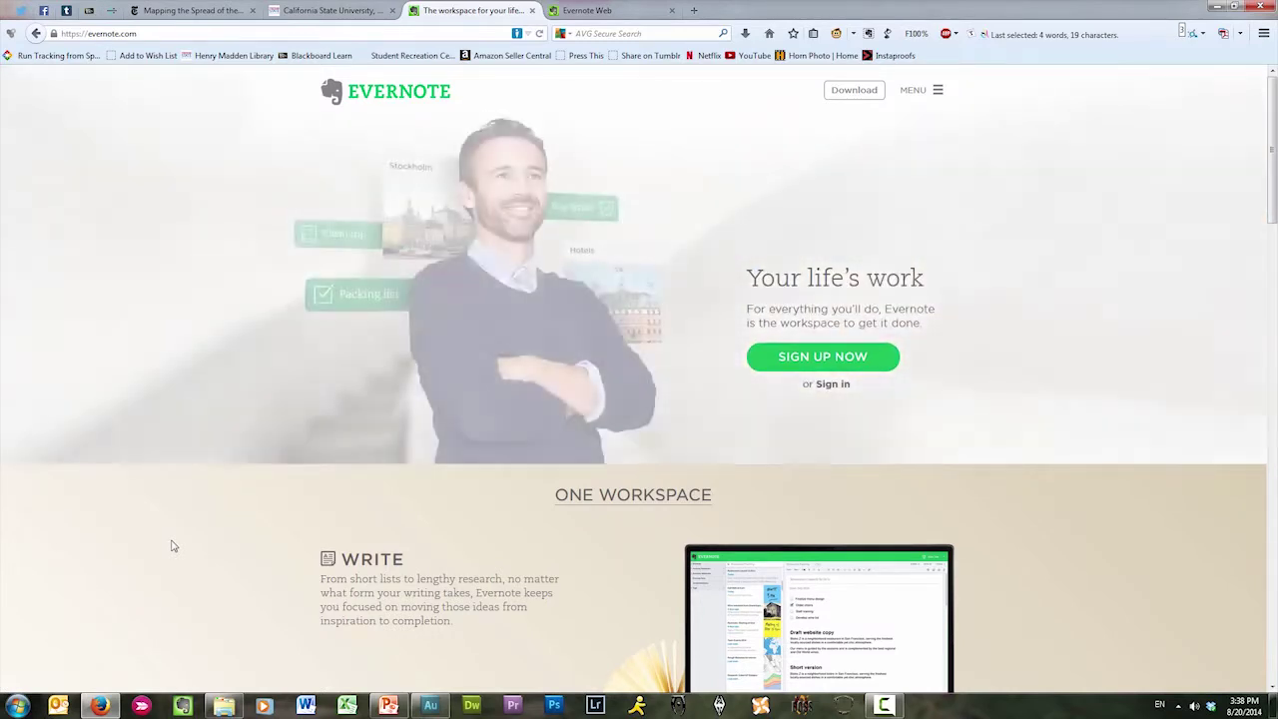
Switch to the PowerPoint presentation to look at the University Email slide, and return to Firefox
click(389, 706)
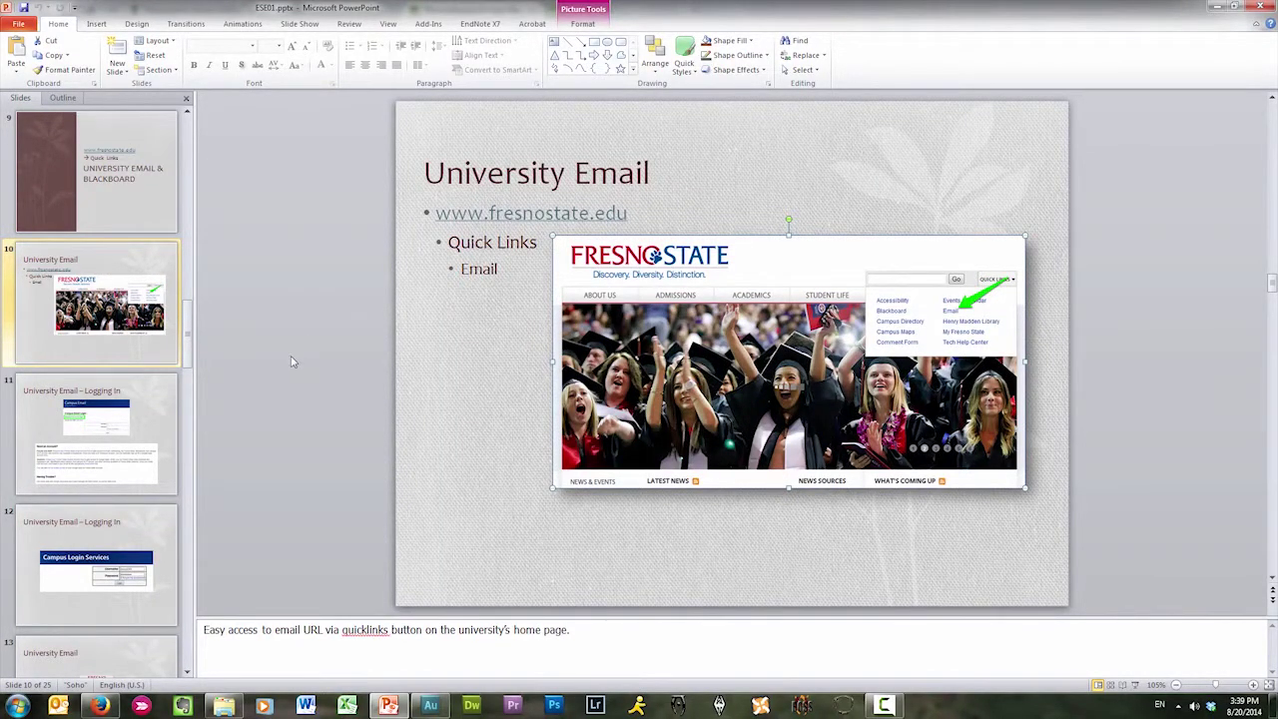
click(99, 705)
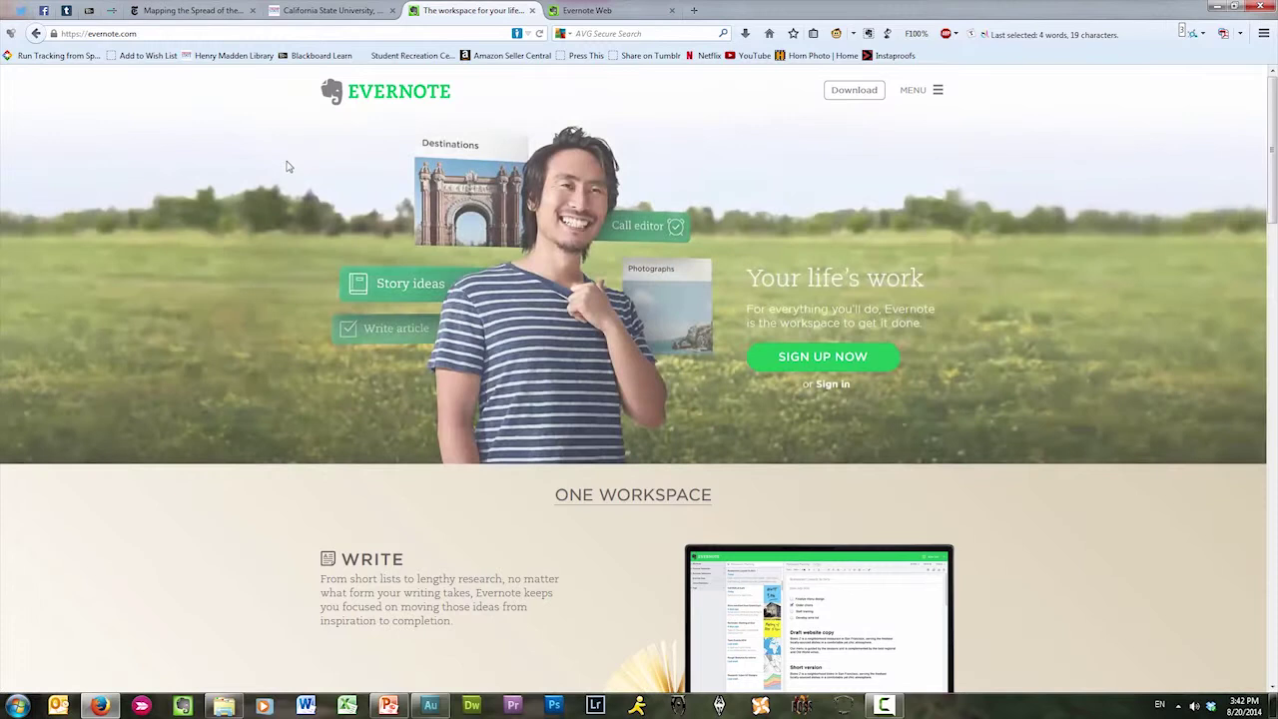
View the sign-up form on the evernote.com home page and close it without filling it in
click(83, 36)
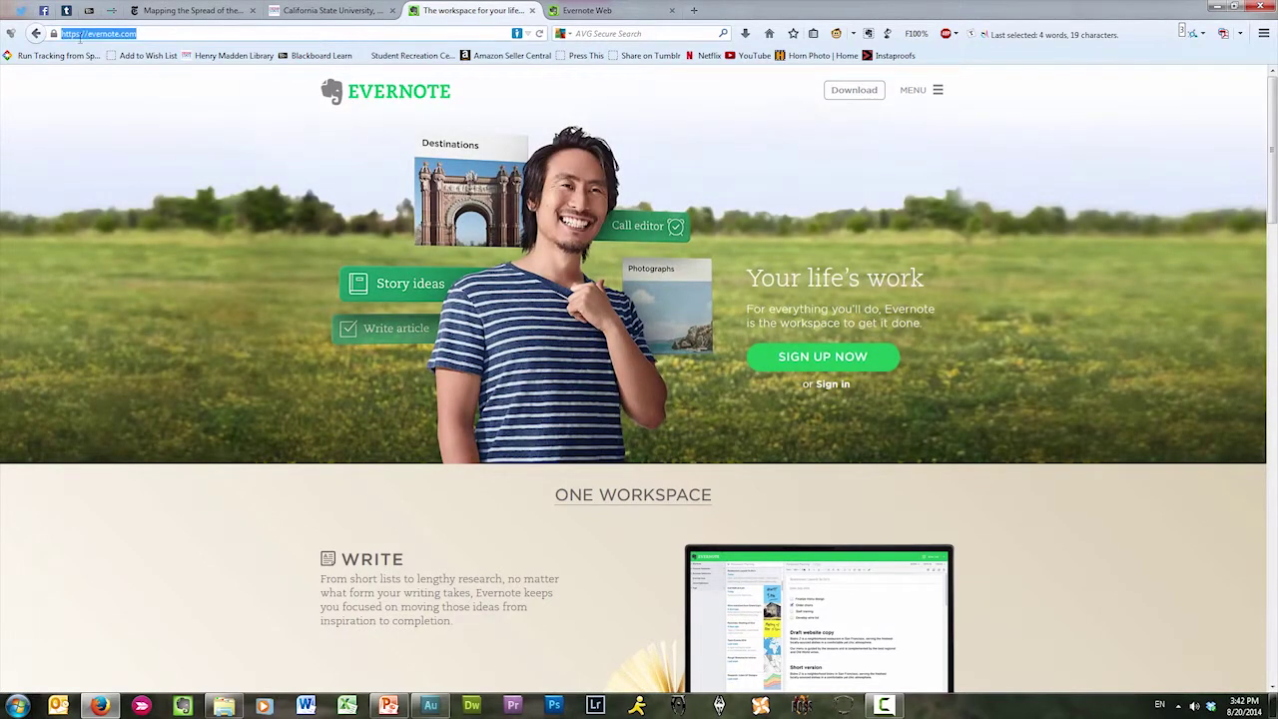
click(801, 364)
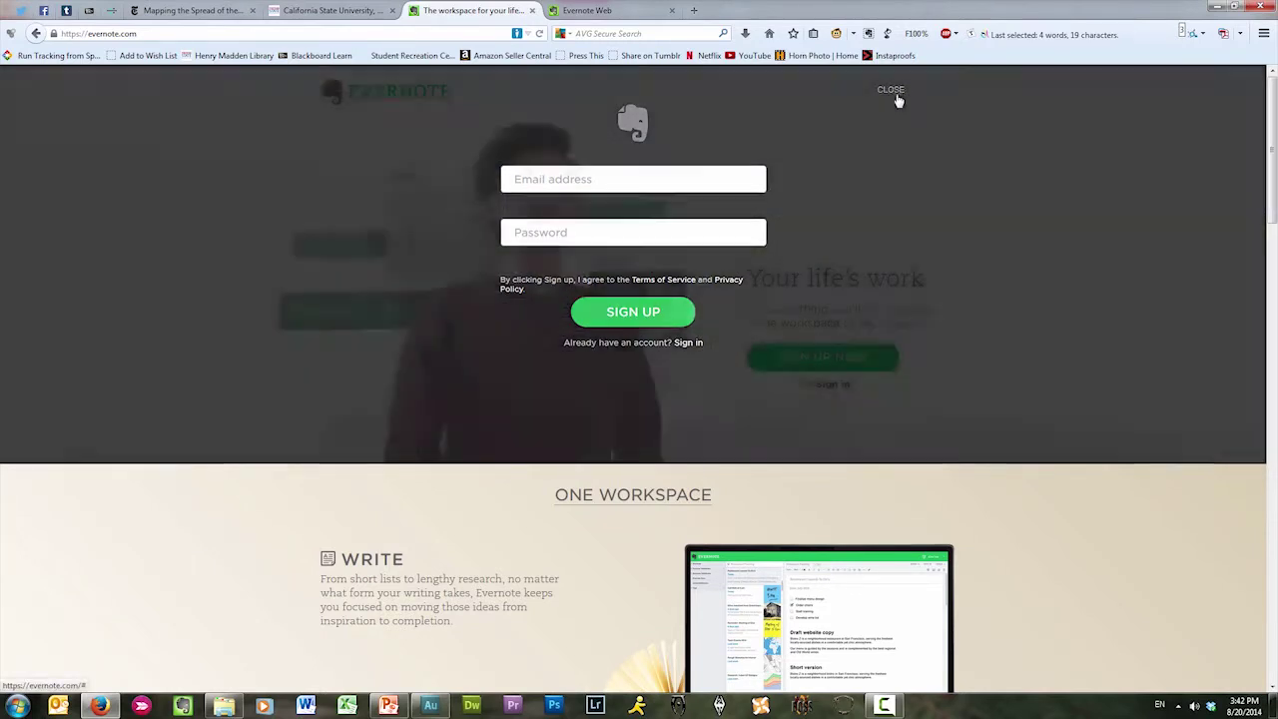
click(891, 90)
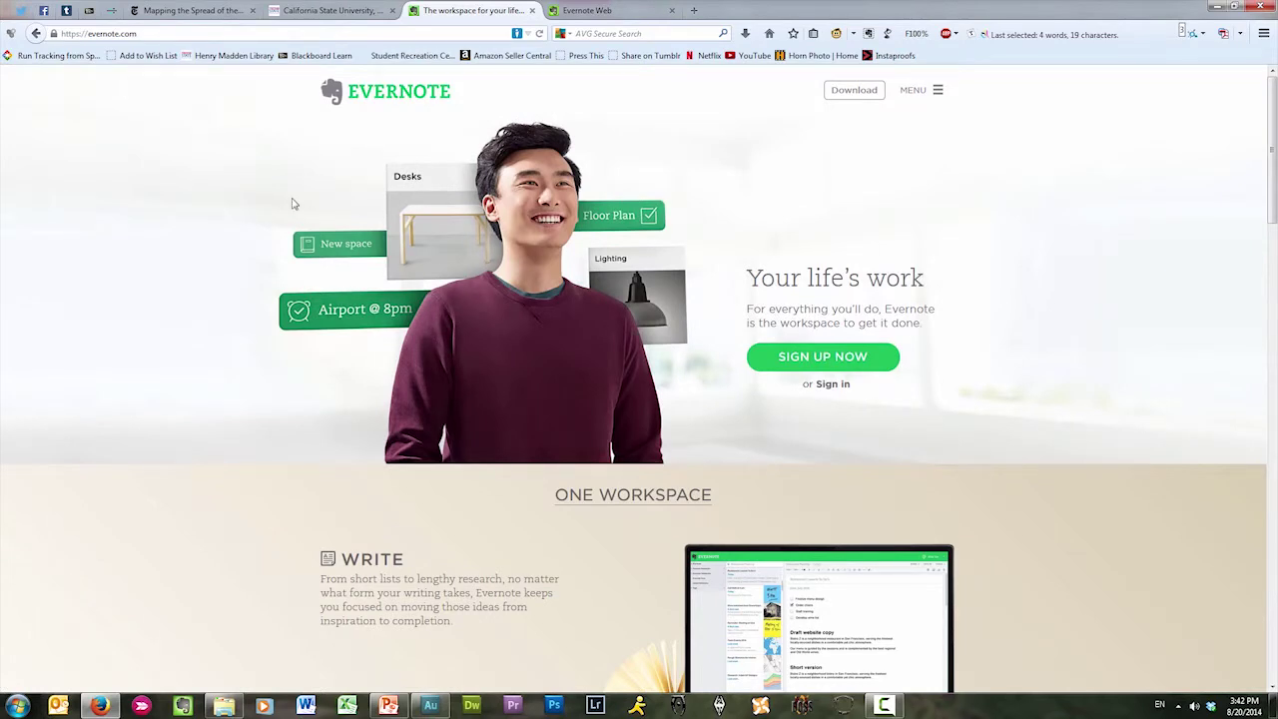
In Evernote Web, add the Sigma Tau Delta CFP note from the Conferences and Calls for Papers notebook to the shortcuts
click(614, 12)
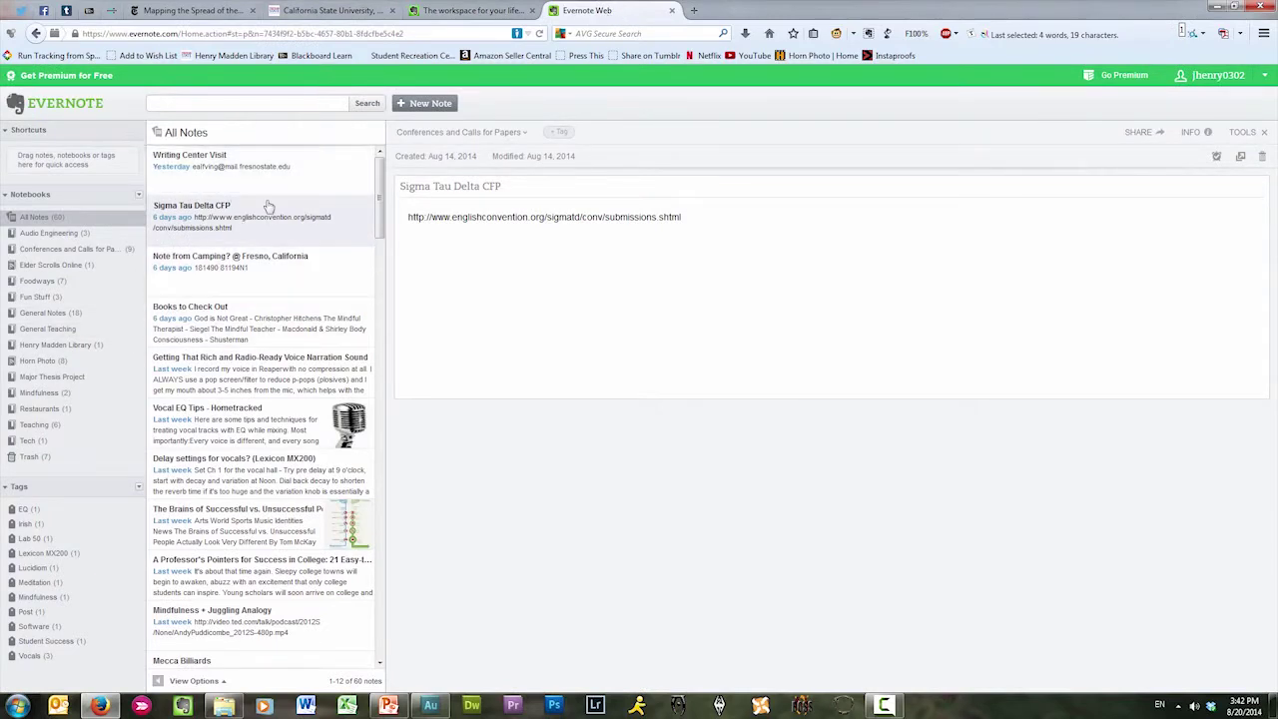
click(67, 248)
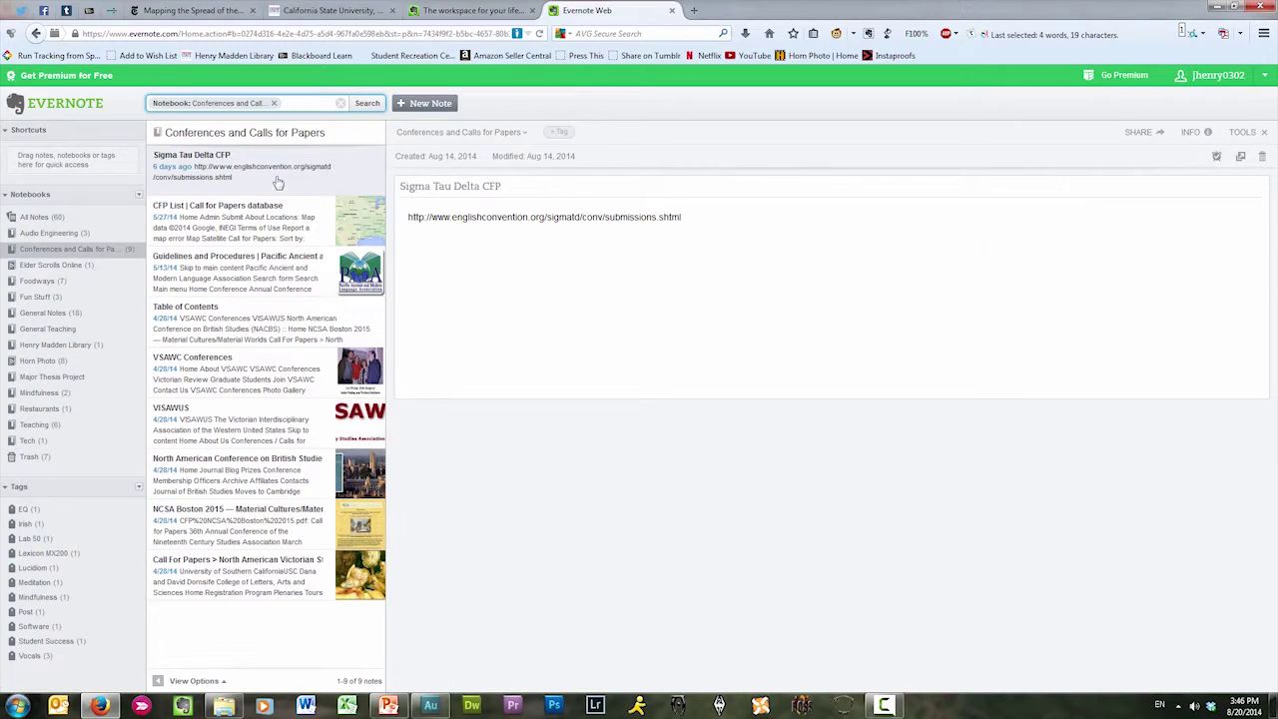
drag(269, 182, 66, 161)
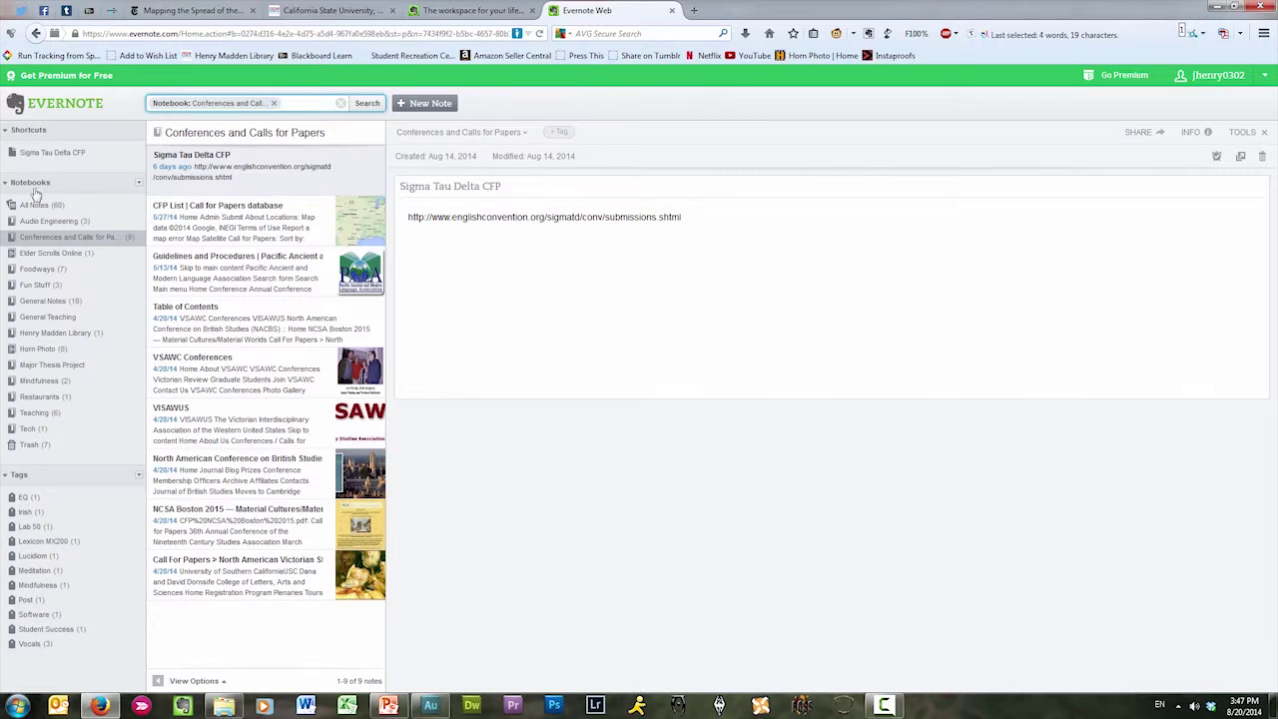
Clear the notebook filter, show the notes tagged Vocals, and look through the vocal EQ and delay settings notes
click(67, 239)
click(342, 107)
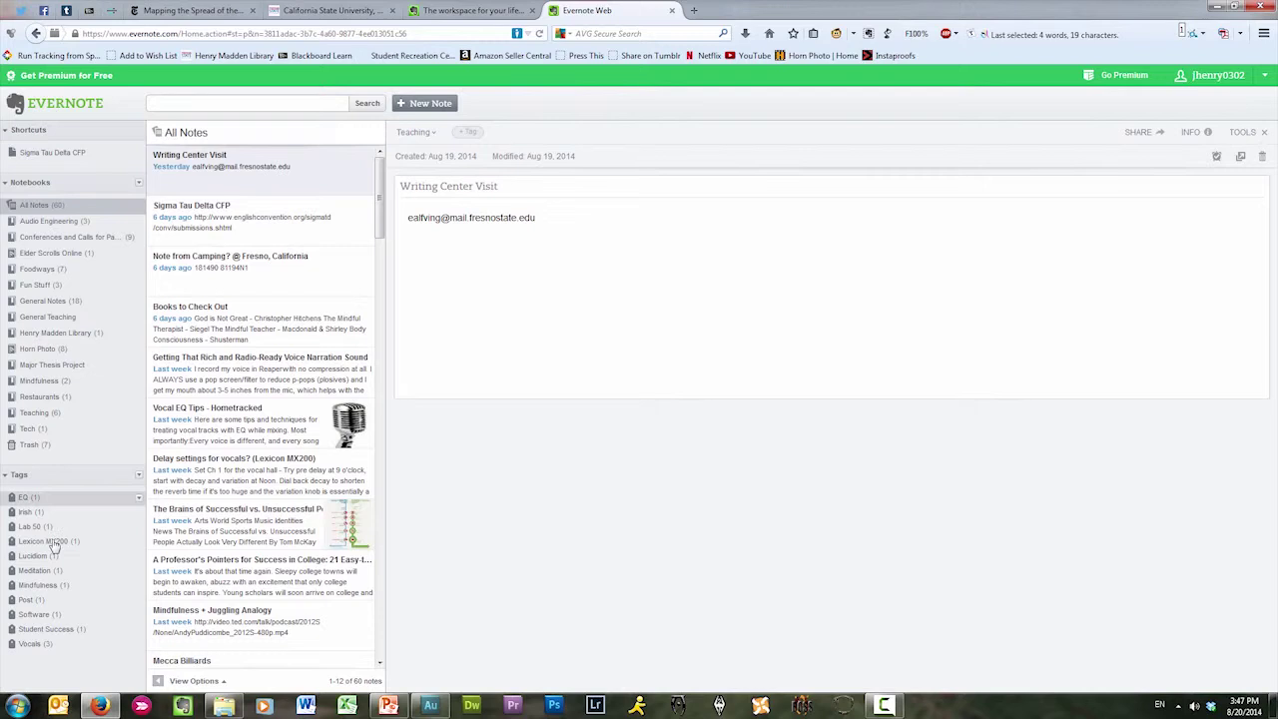
click(31, 644)
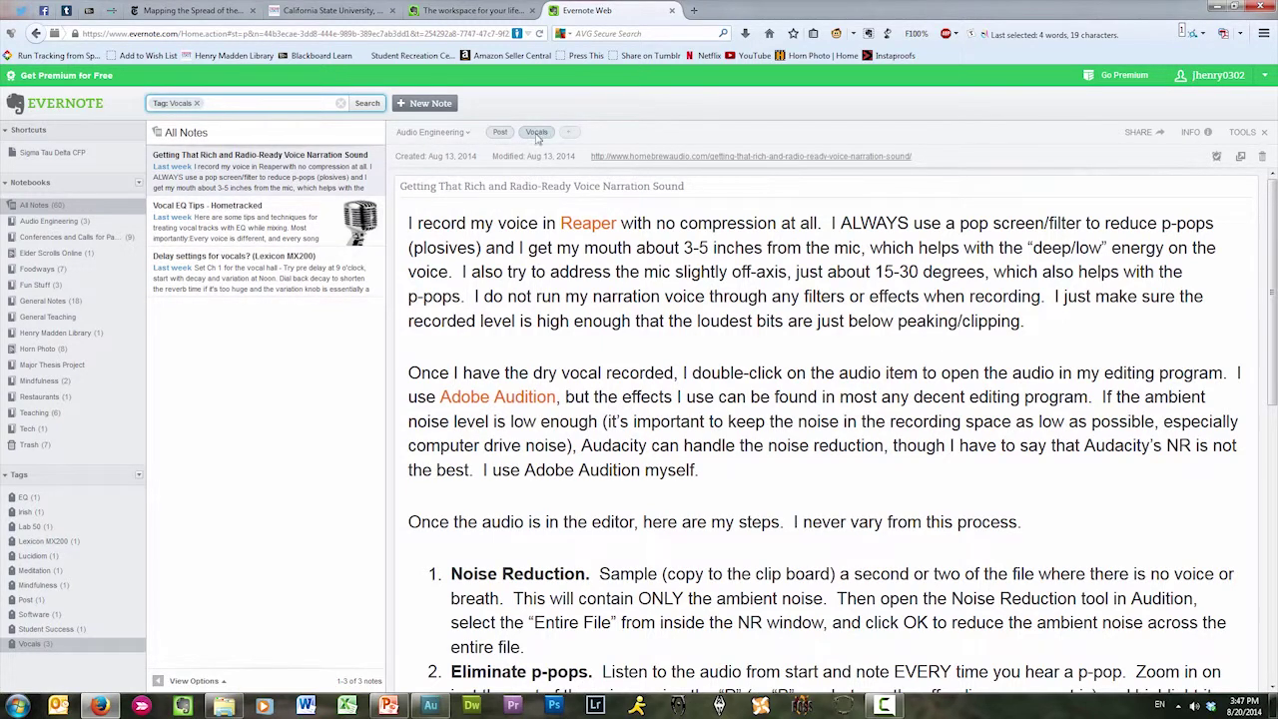
click(261, 224)
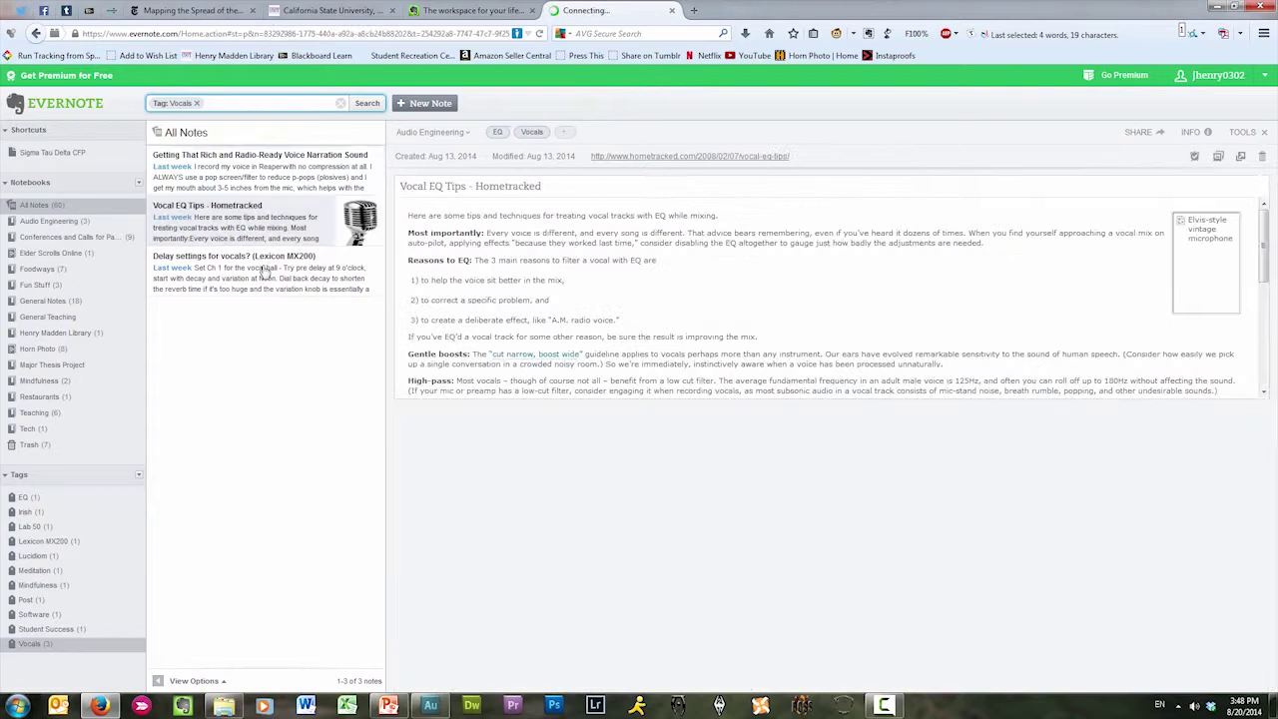
click(264, 273)
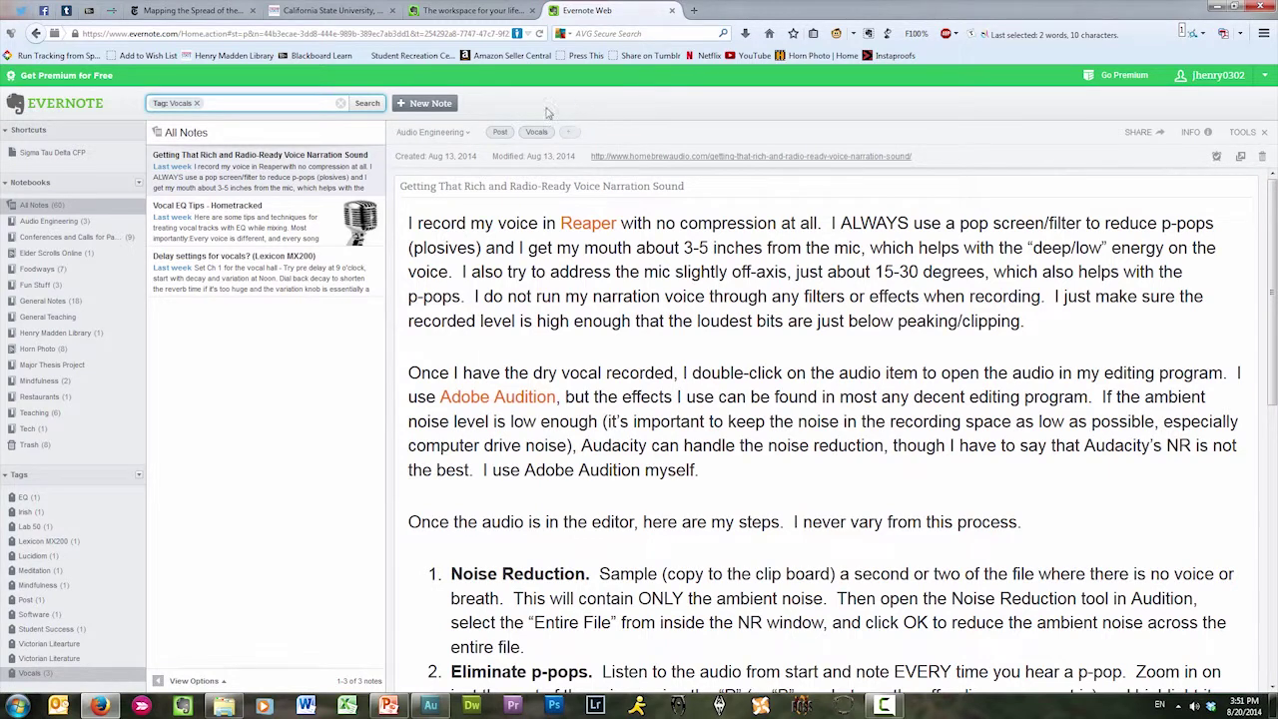
Create a new note and assign it to the Conferences and Calls for Papers notebook
click(429, 104)
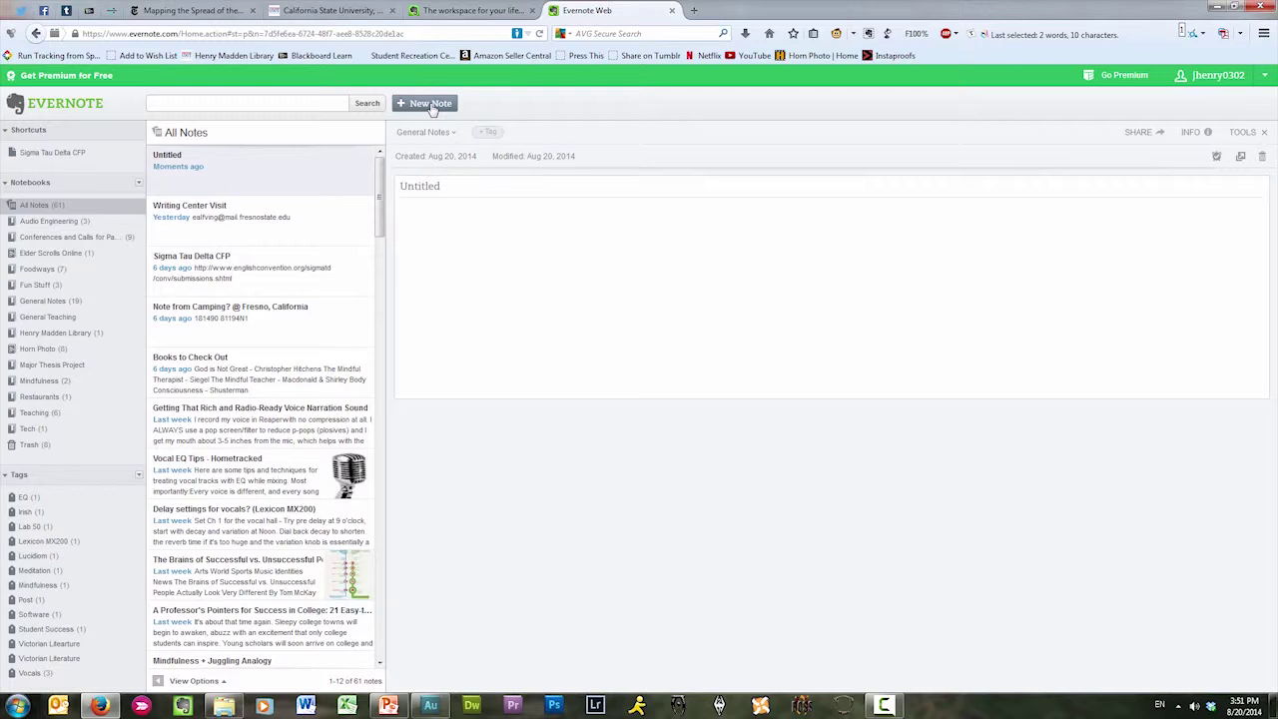
click(451, 135)
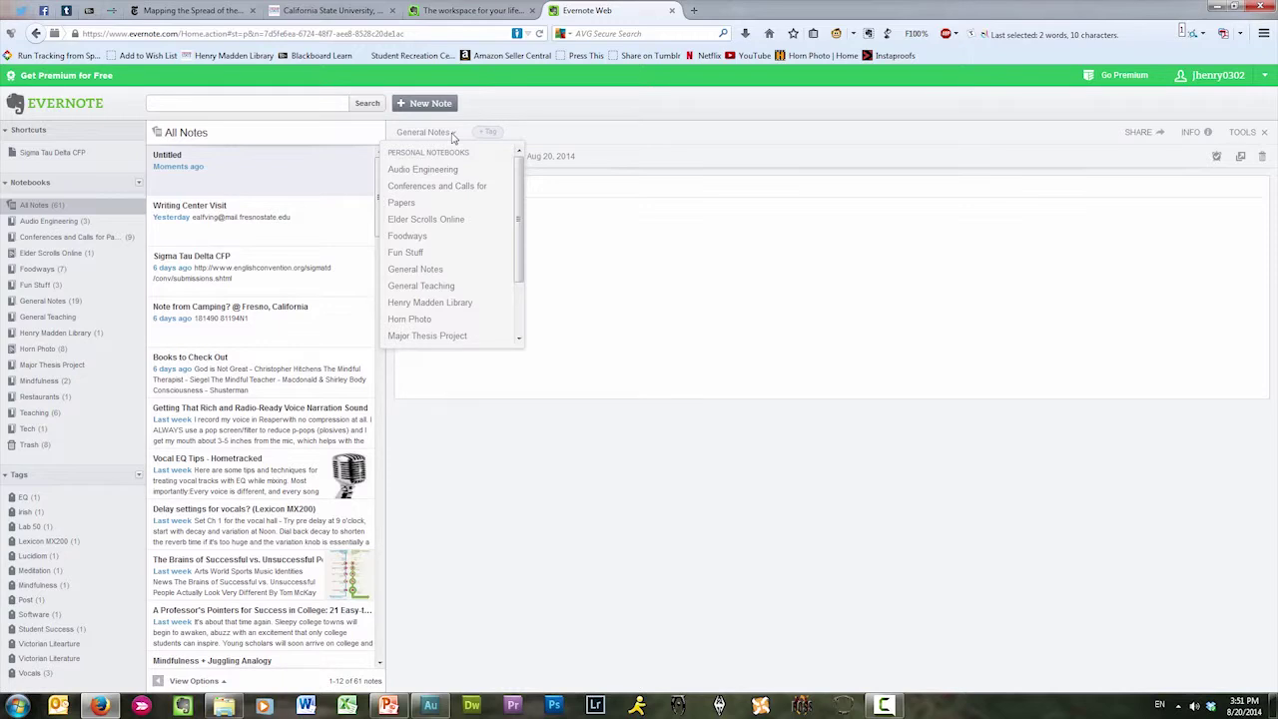
click(436, 198)
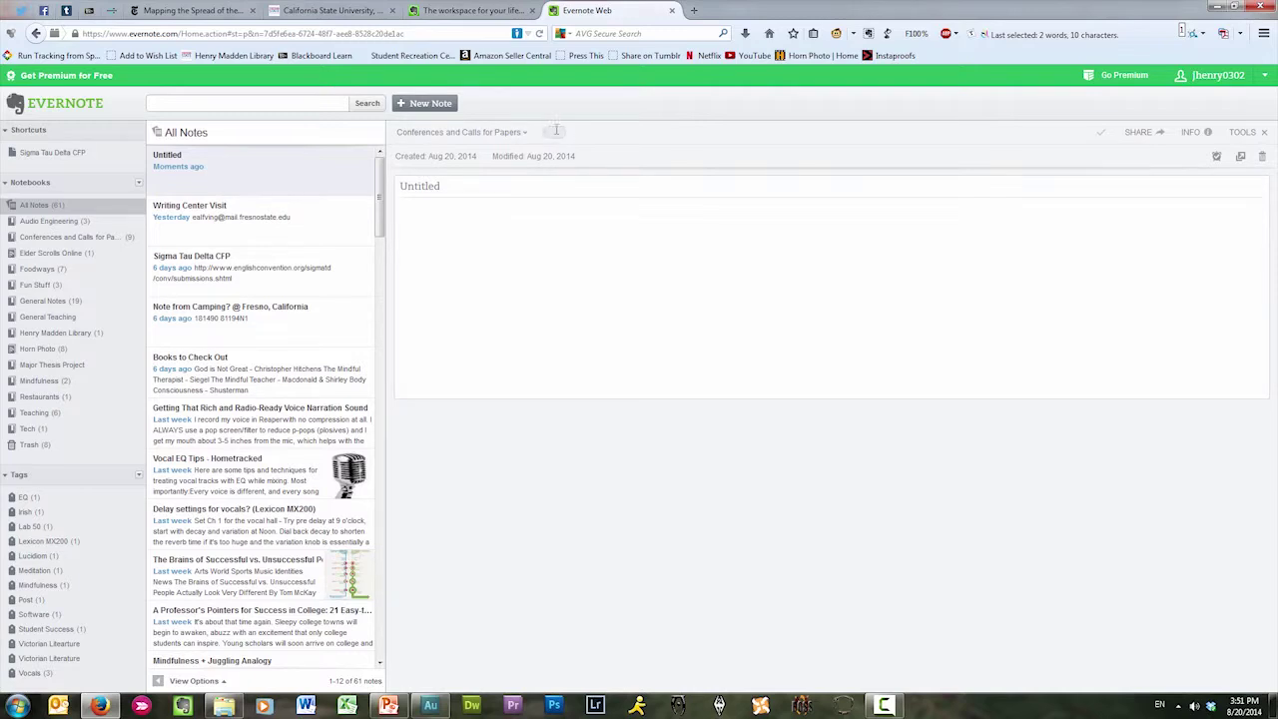
Tag the new note with the existing tag Victorian Literature
click(555, 129)
text(Victori)
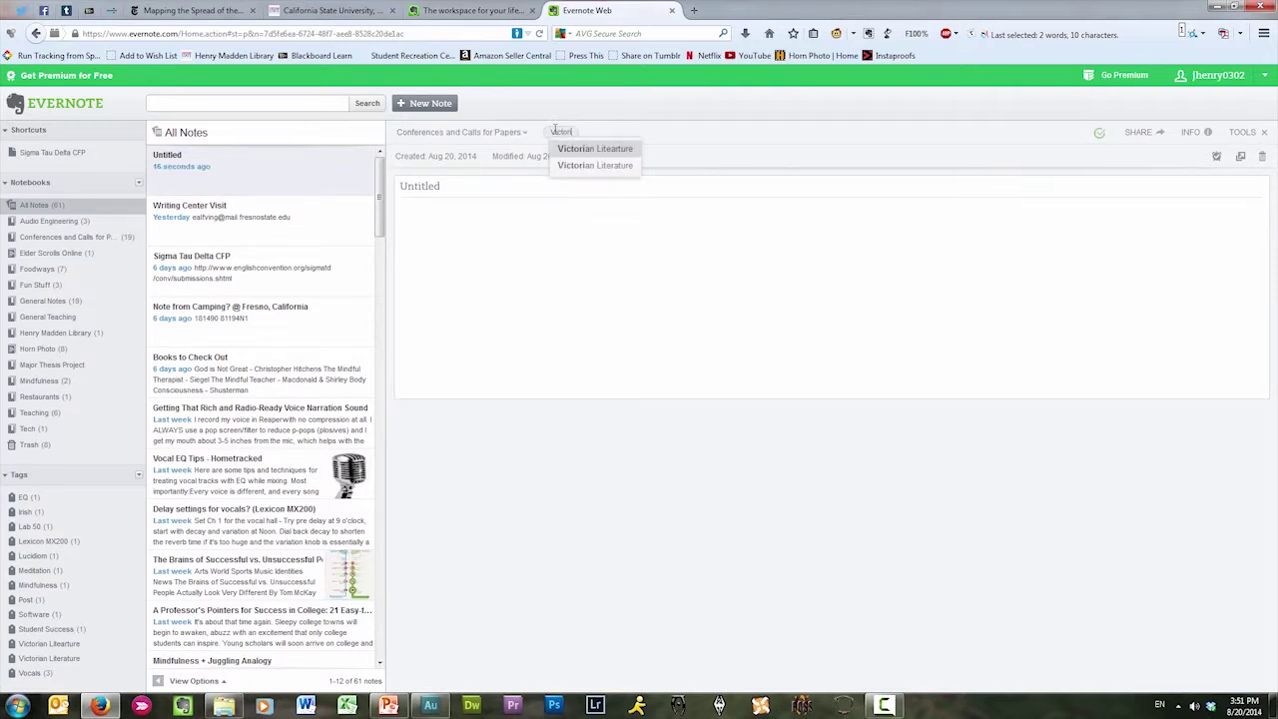
text(an Literature)
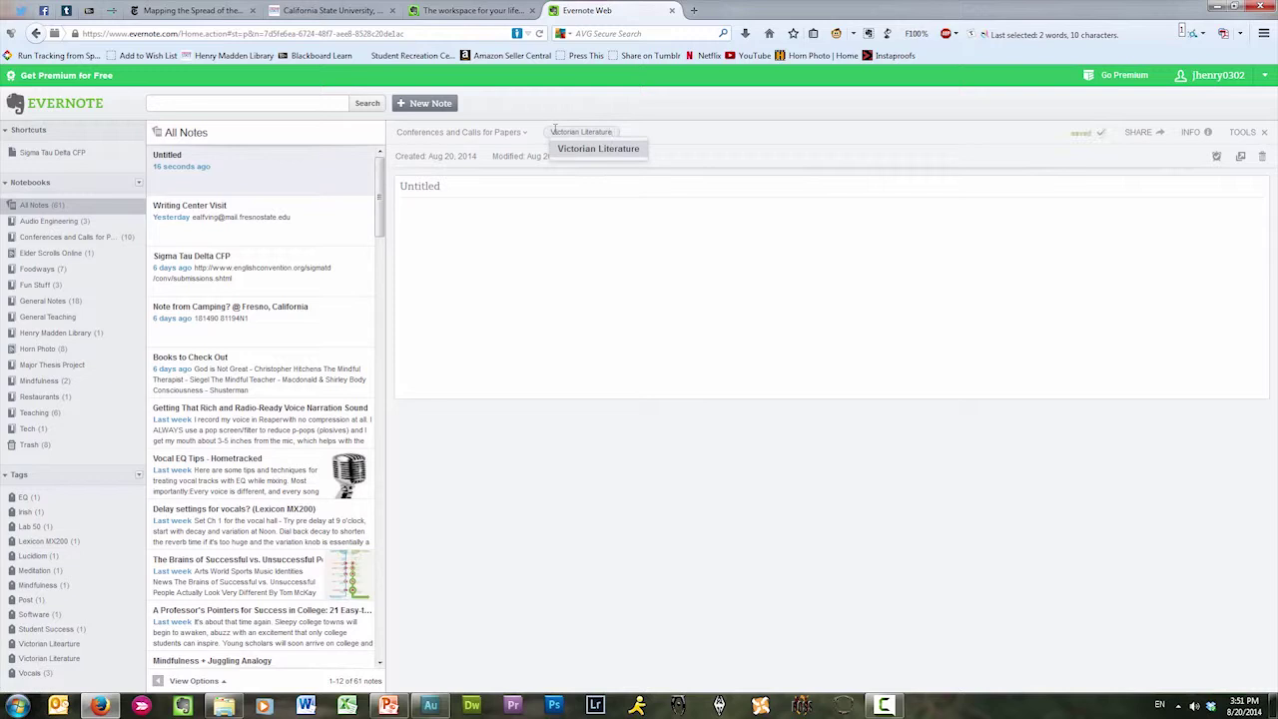
click(597, 148)
Title the note "Some kind of a title", write "Check victorianweb.org for 2015 CFP" in its body, and show the Conferences and Calls for Papers notebook
click(448, 190)
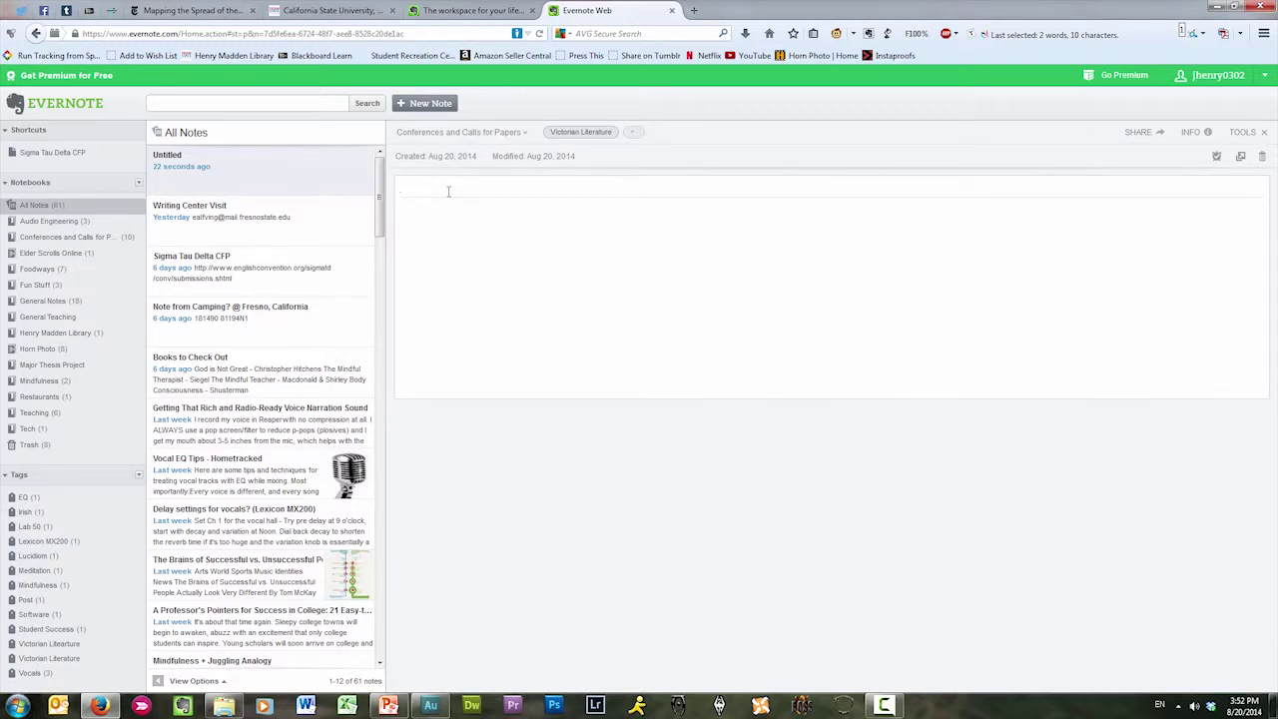
text(Some kind of a title)
click(461, 210)
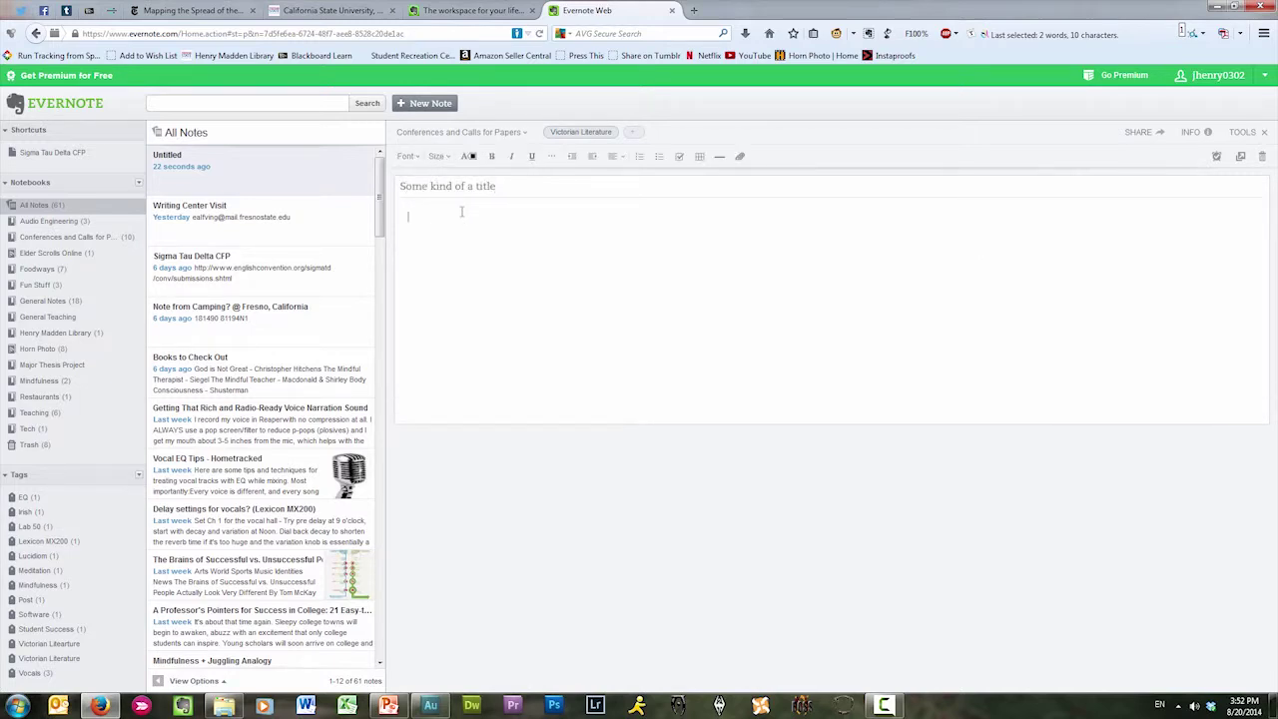
text(Check victorianweb org for 2015 cf)
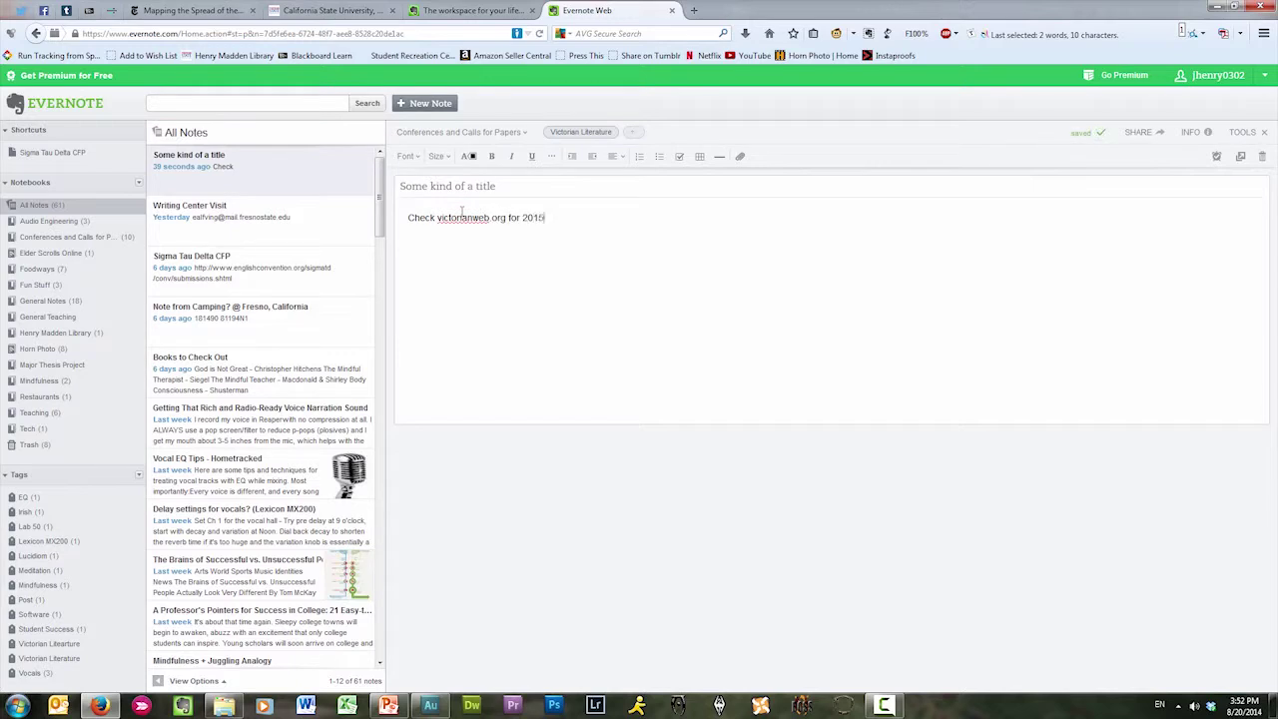
key(BackSpace)
key(BackSpace)
text(CFP)
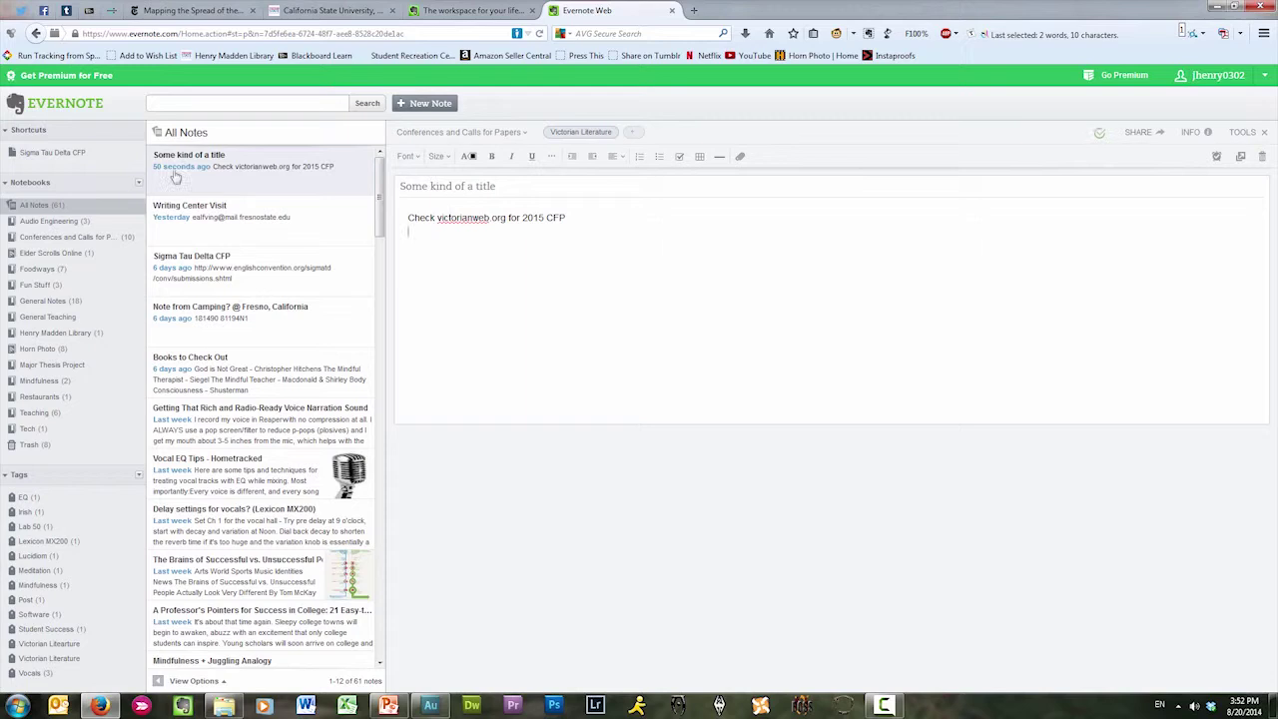
click(70, 236)
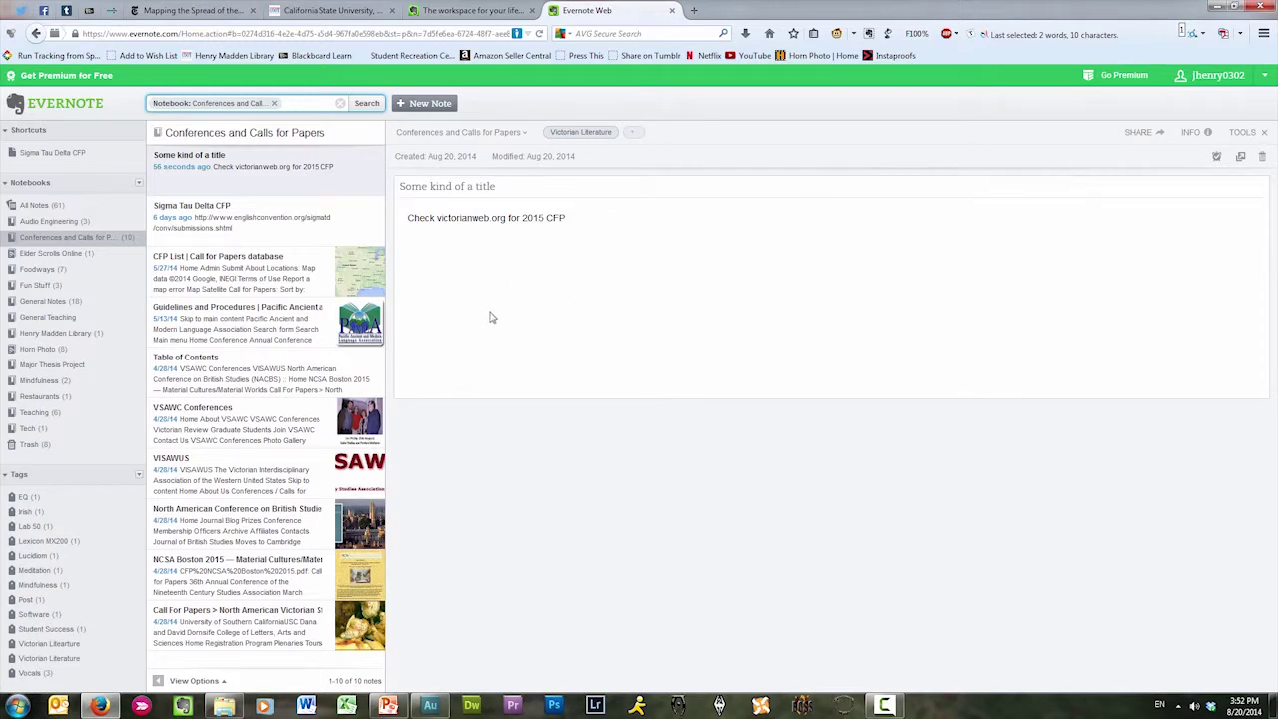
Switch to the Evernote desktop app, synchronize the Conferences and Calls for Papers notebook, and open the "Some kind of a title" note
click(183, 707)
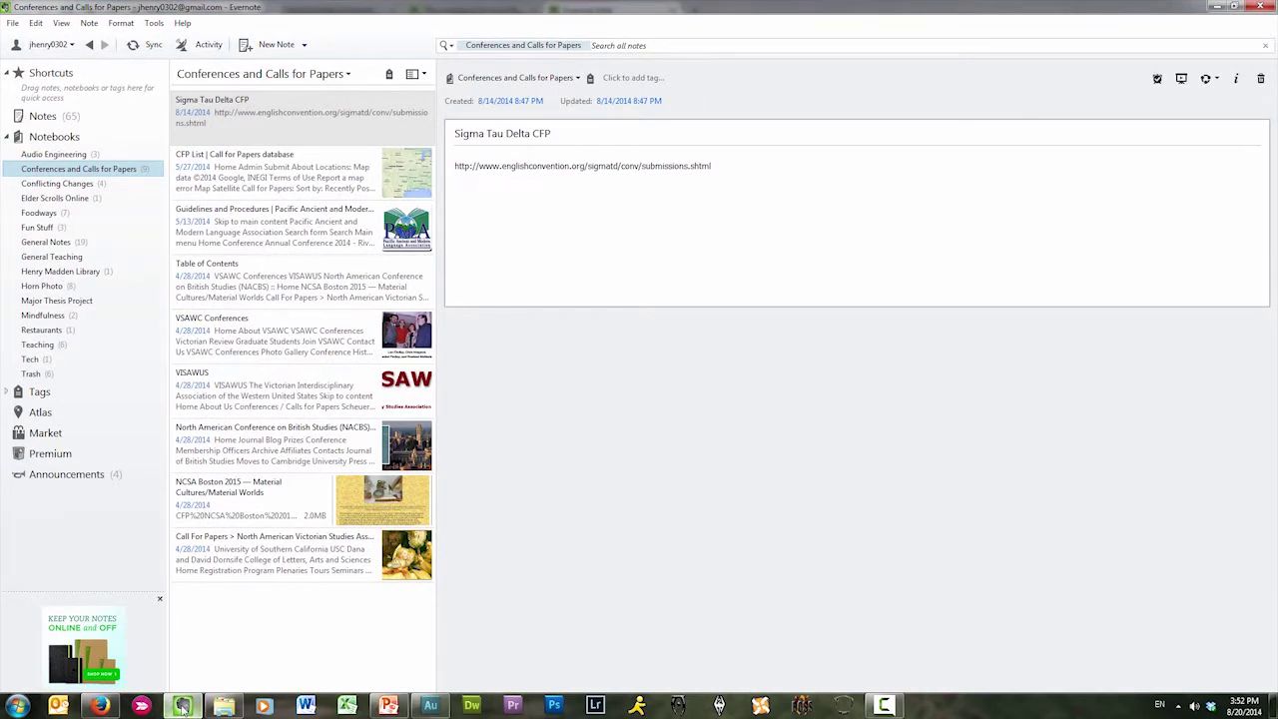
click(72, 185)
click(75, 169)
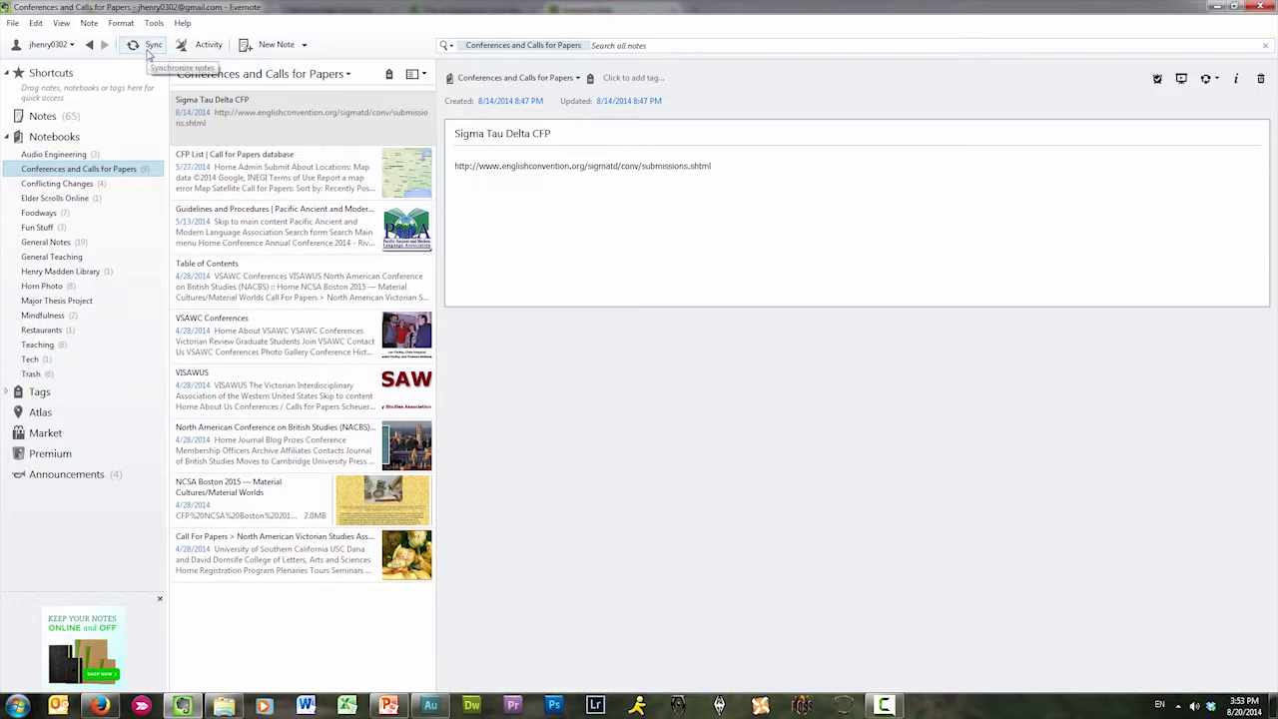
click(147, 50)
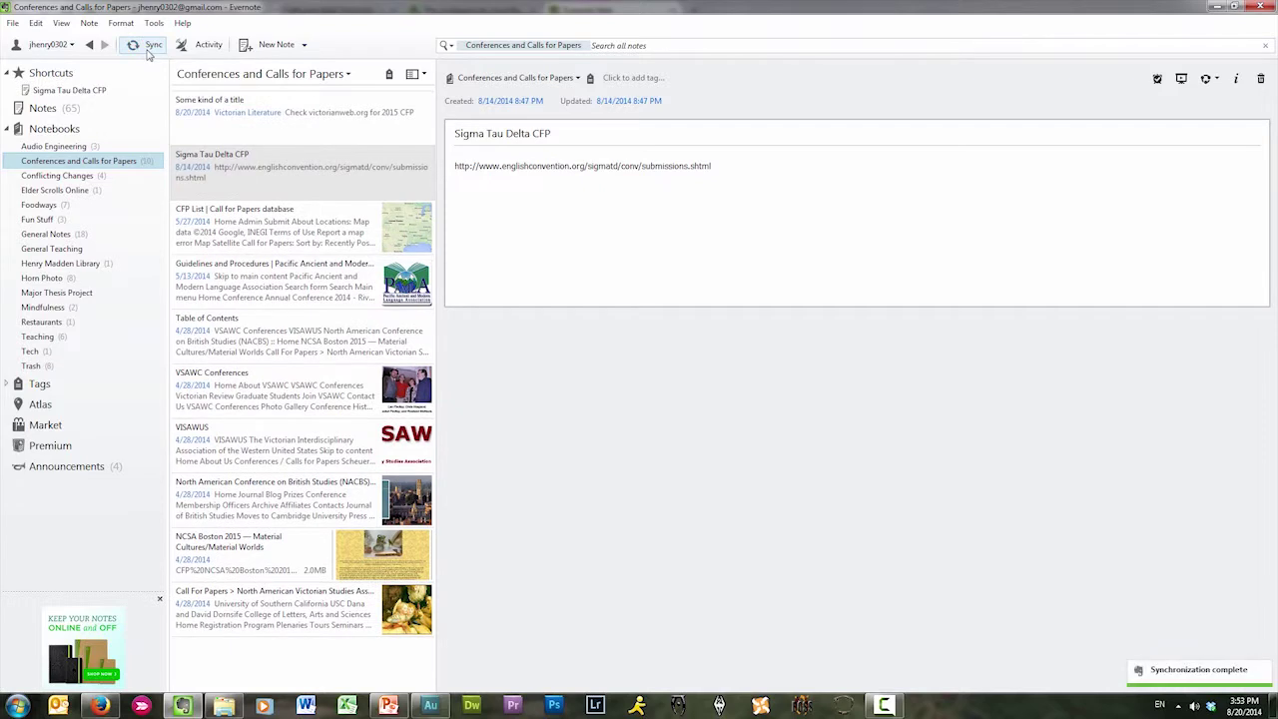
click(317, 125)
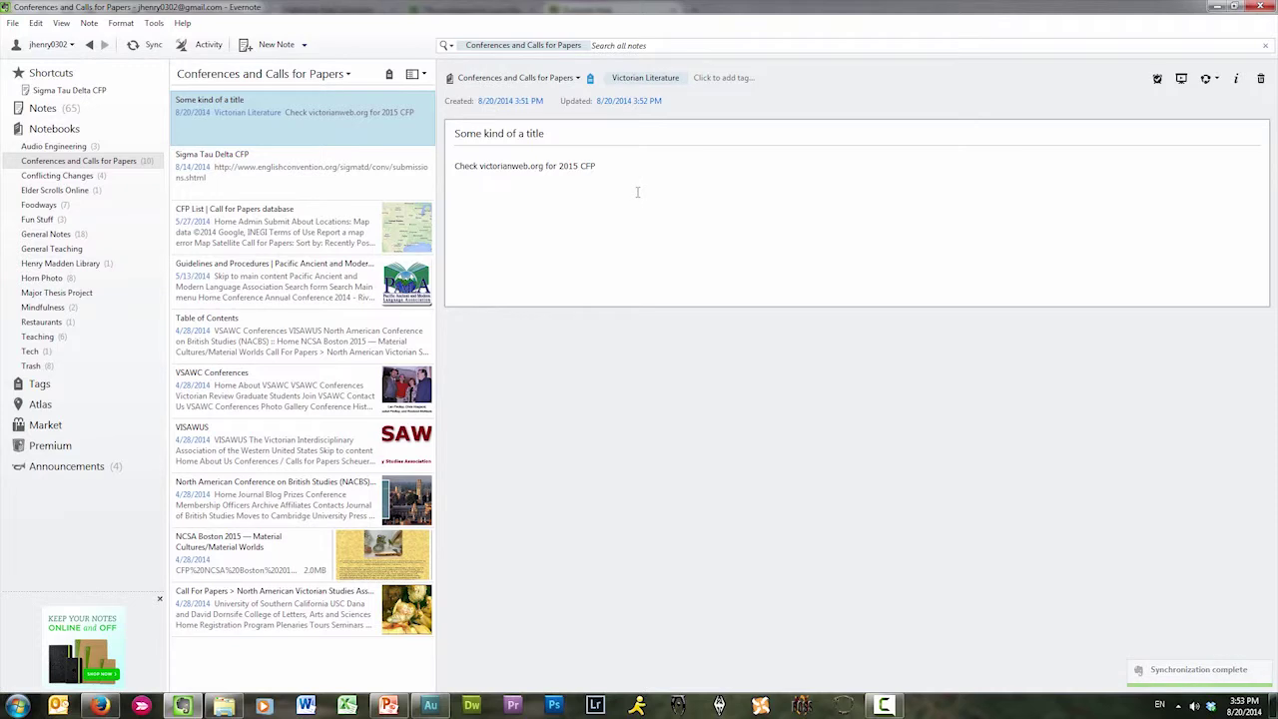
Add the line "Changes" below the note's text and synchronize the notes
click(616, 168)
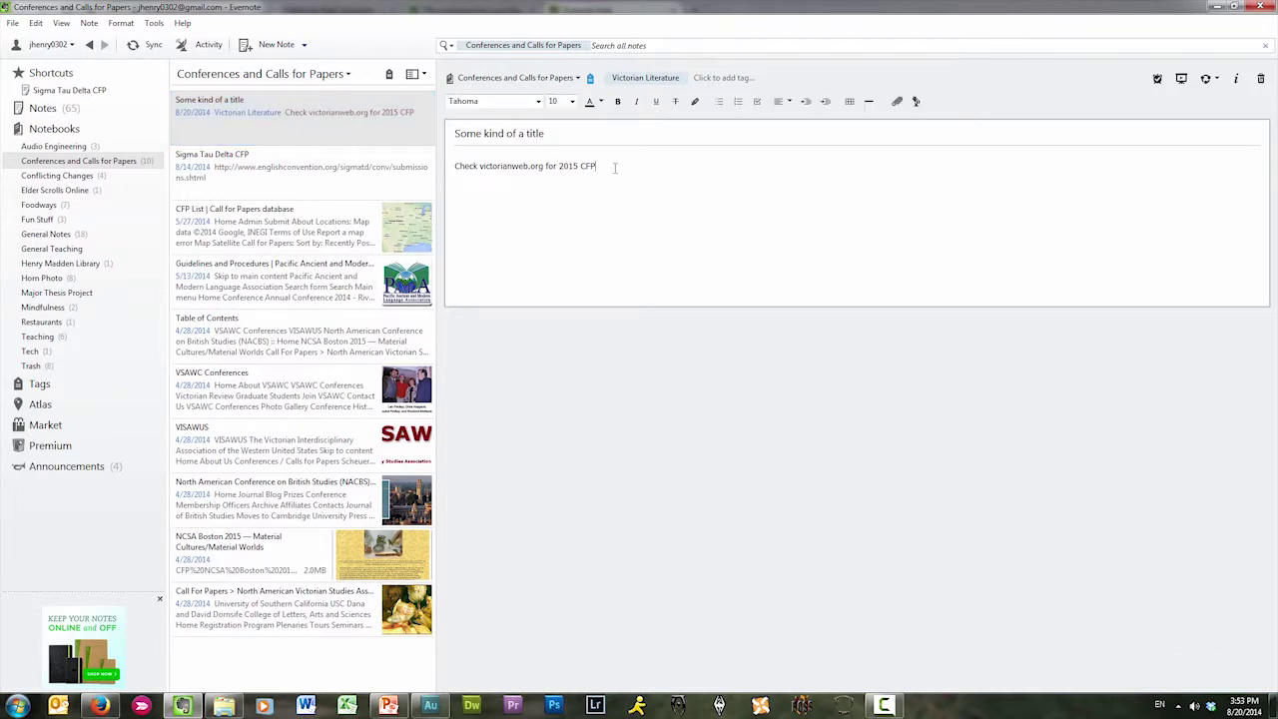
text(Changes)
click(150, 46)
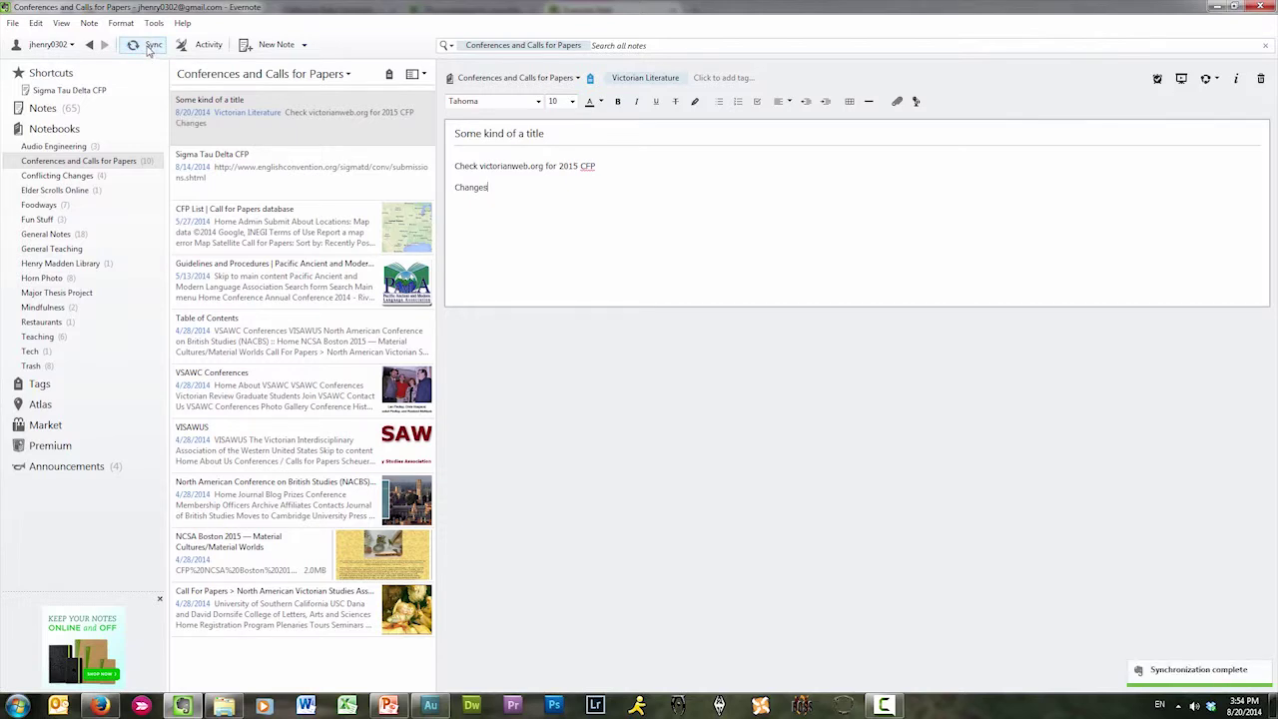
Return to Evernote Web in Firefox, reload the page, and check the note's body for the synchronized edit
click(181, 706)
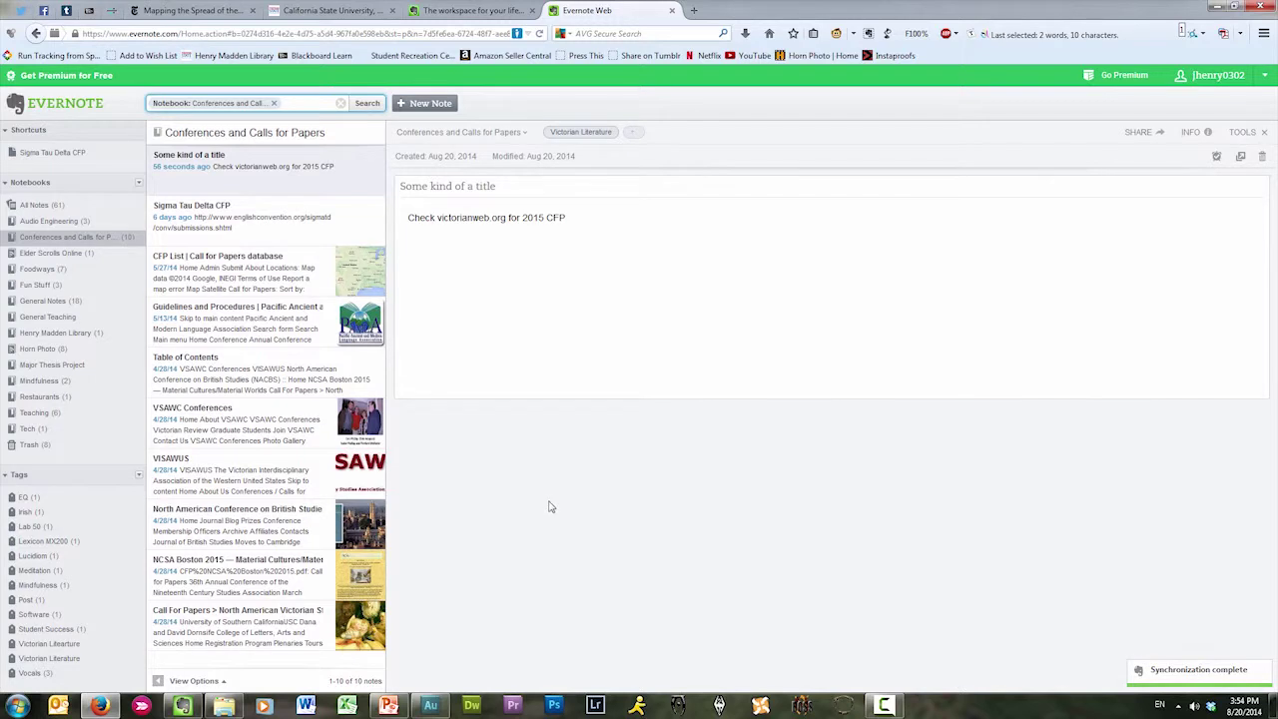
key(F5)
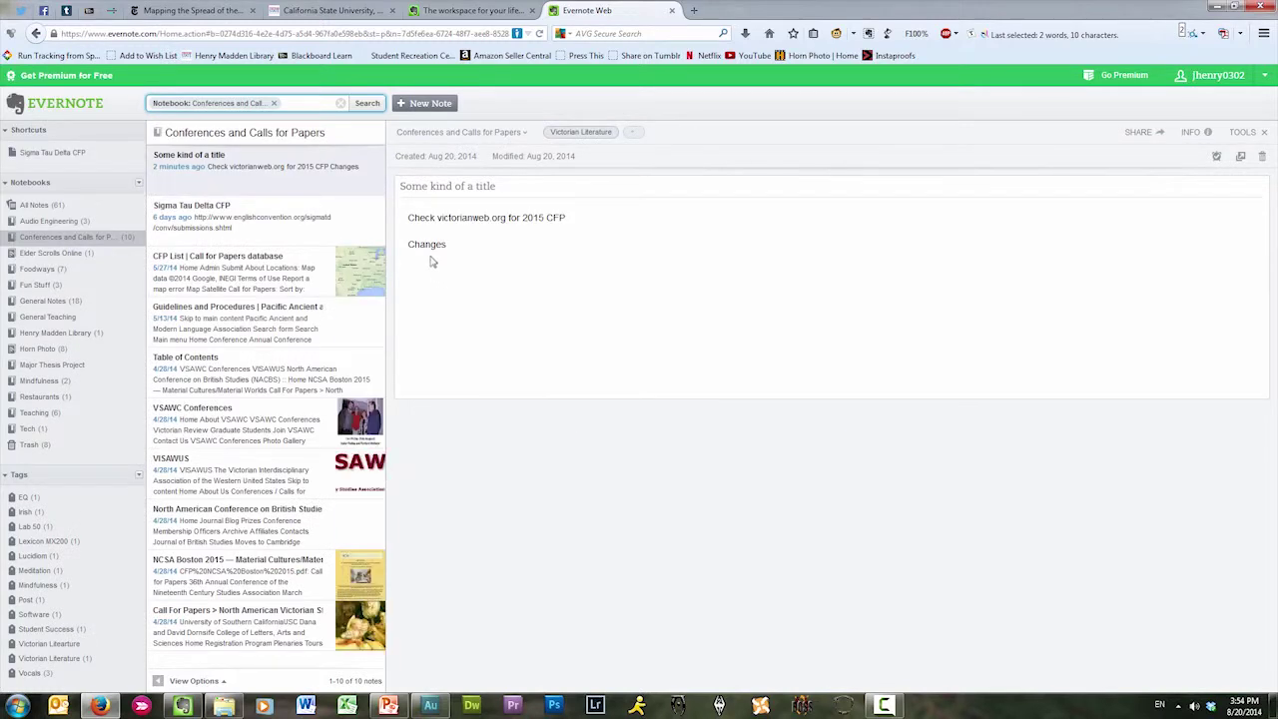
click(457, 244)
click(472, 250)
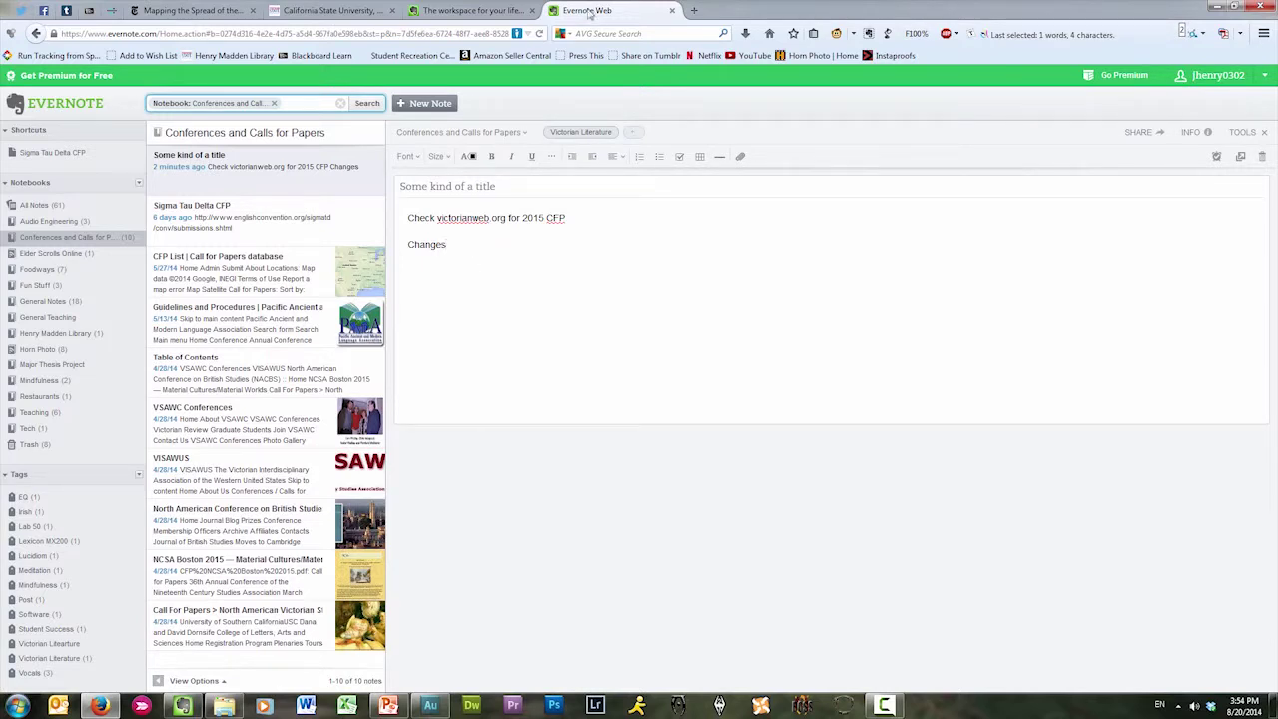
Go back to the Evernote website and look over the Evernote family of products page down to Skitch
click(466, 12)
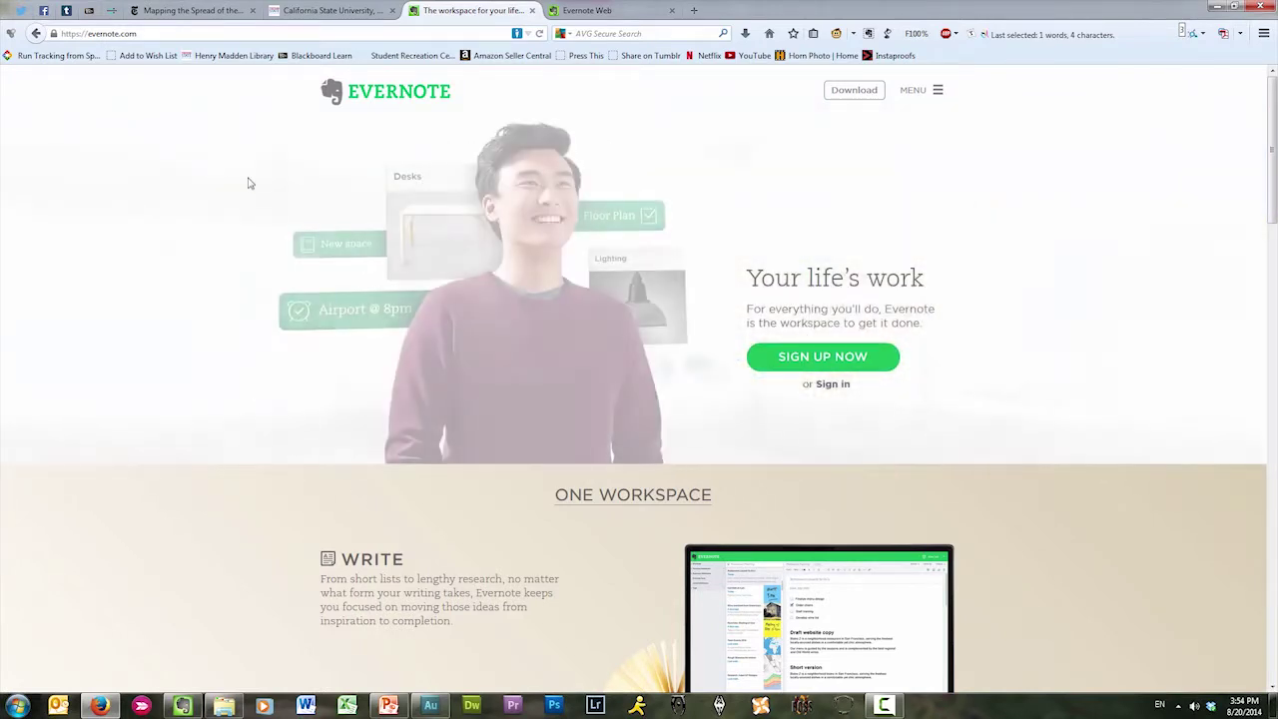
drag(1272, 97, 1274, 584)
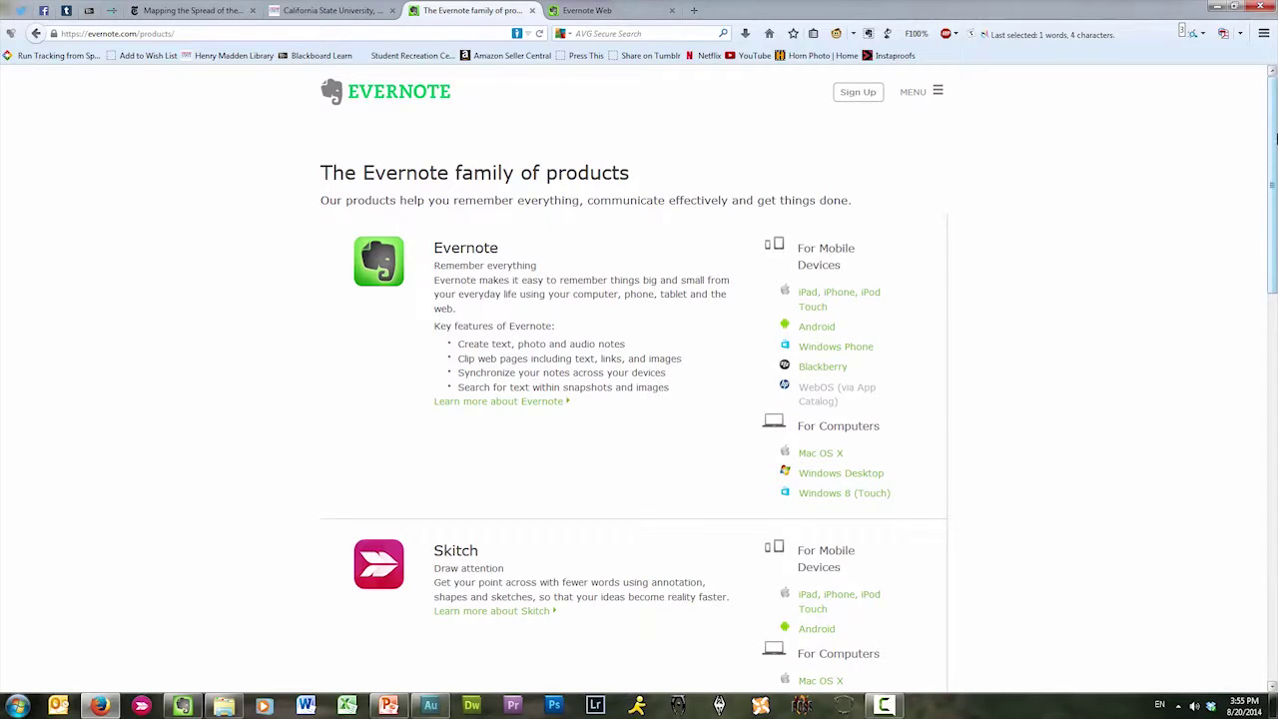
drag(1275, 139, 1275, 97)
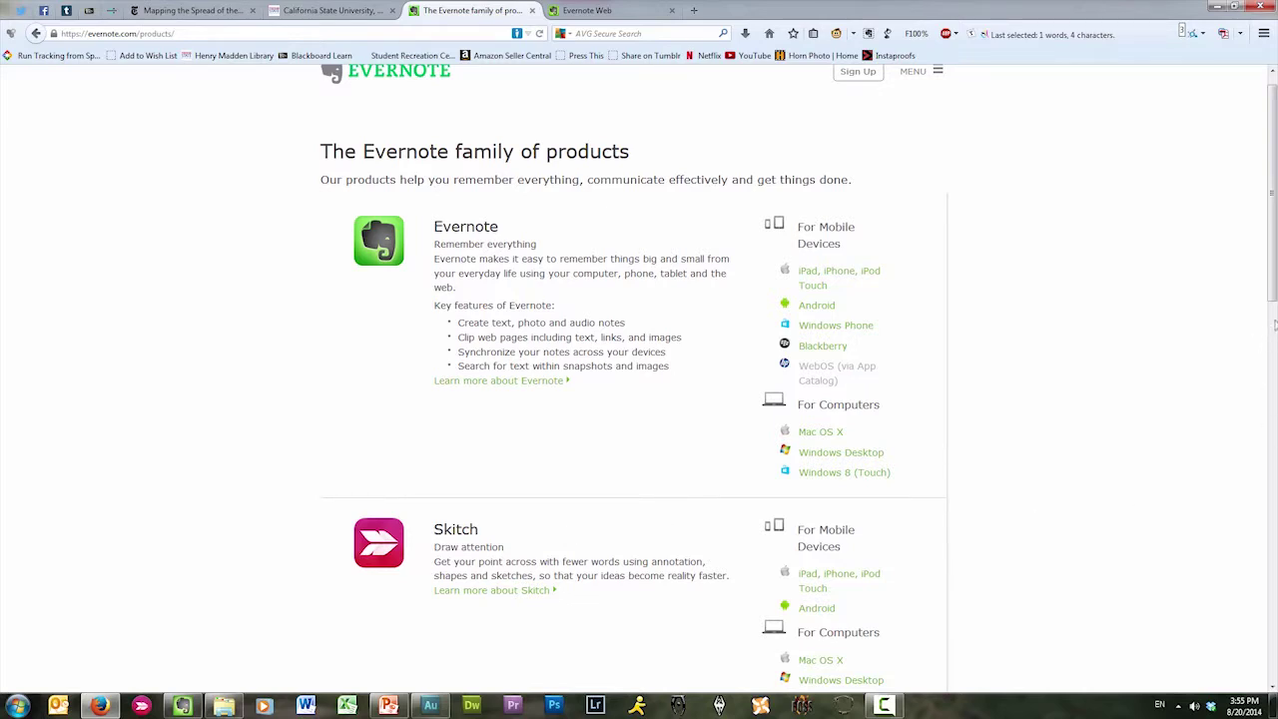
scroll(1273, 200, down, 1)
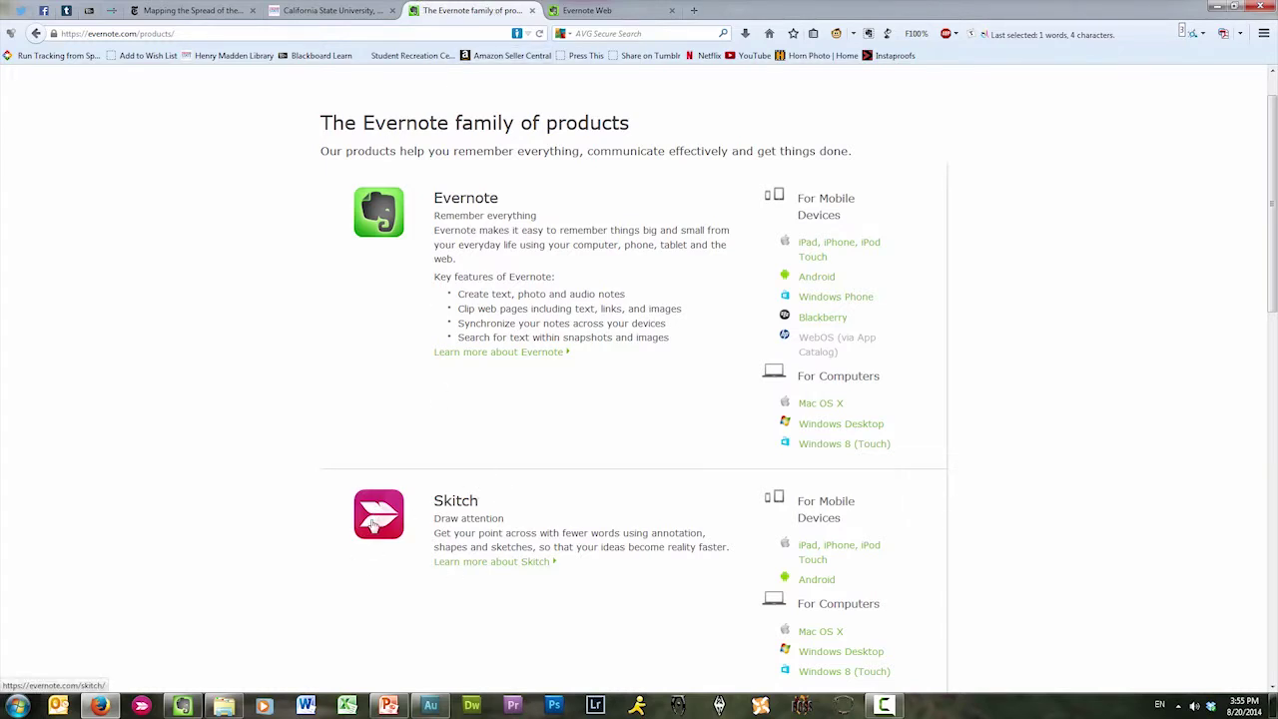
Open the Skitch product page and check which mobile devices and computers it can be downloaded for
click(375, 520)
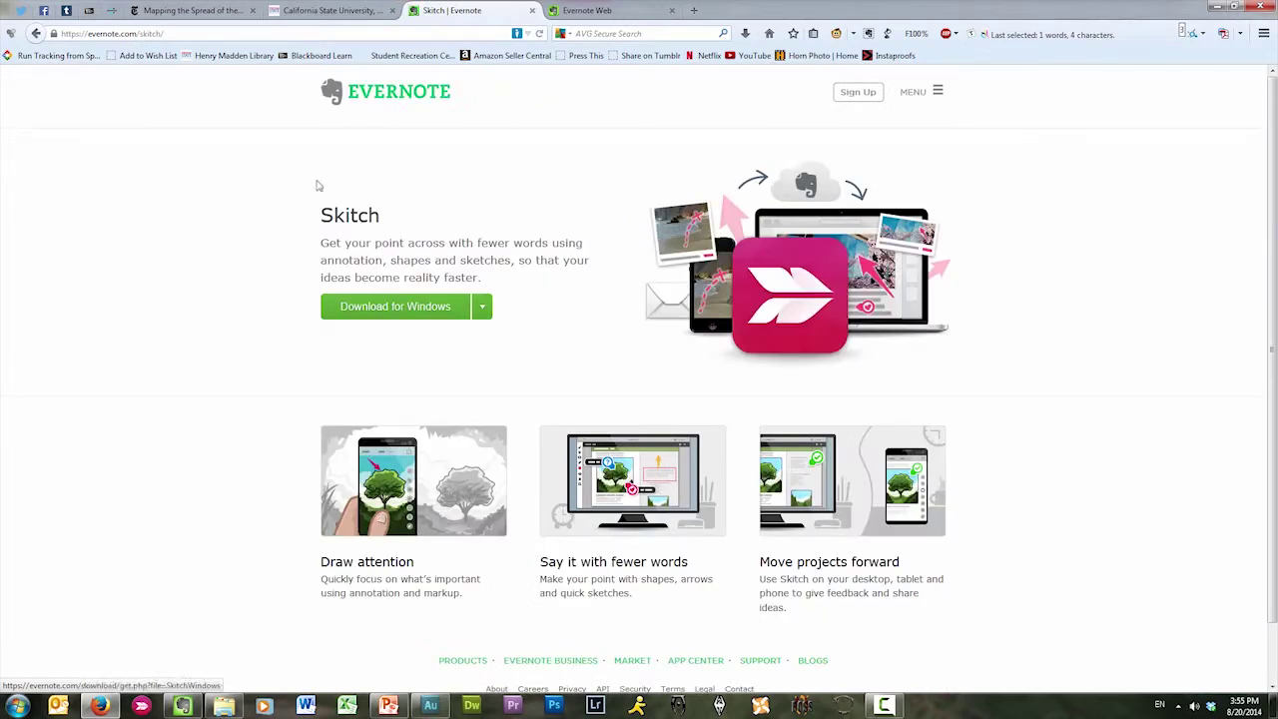
click(485, 309)
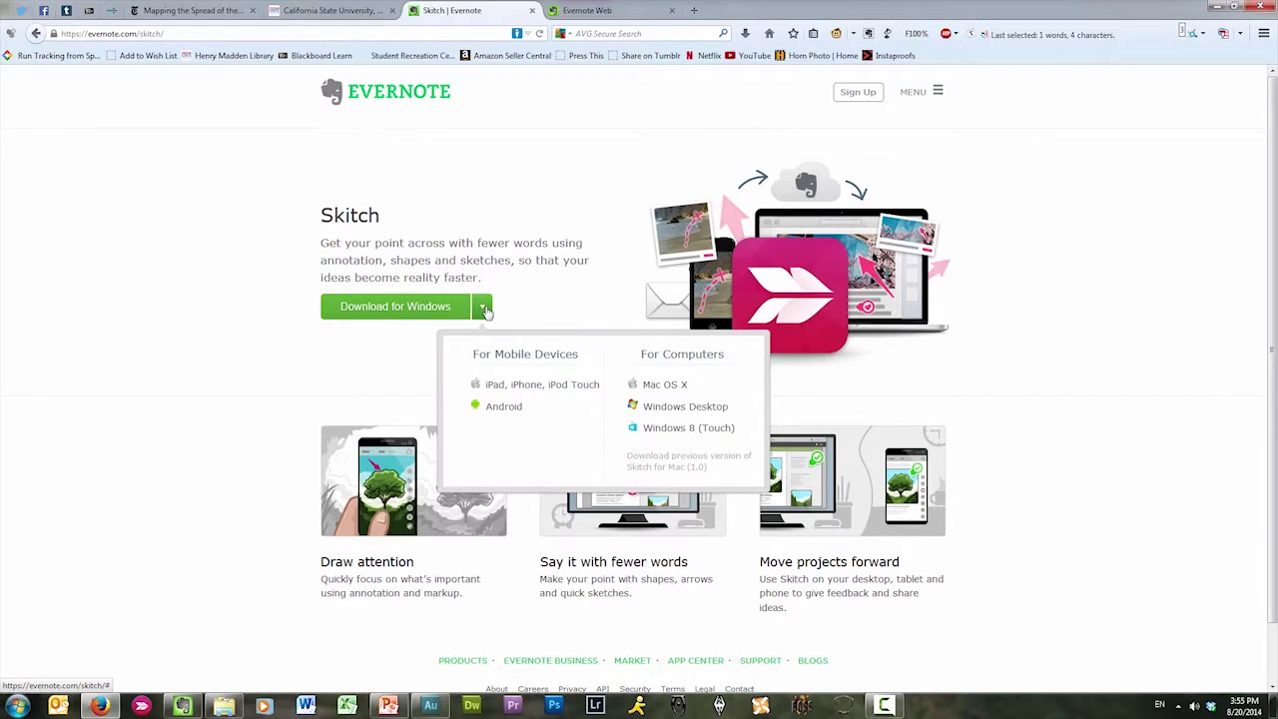
click(485, 311)
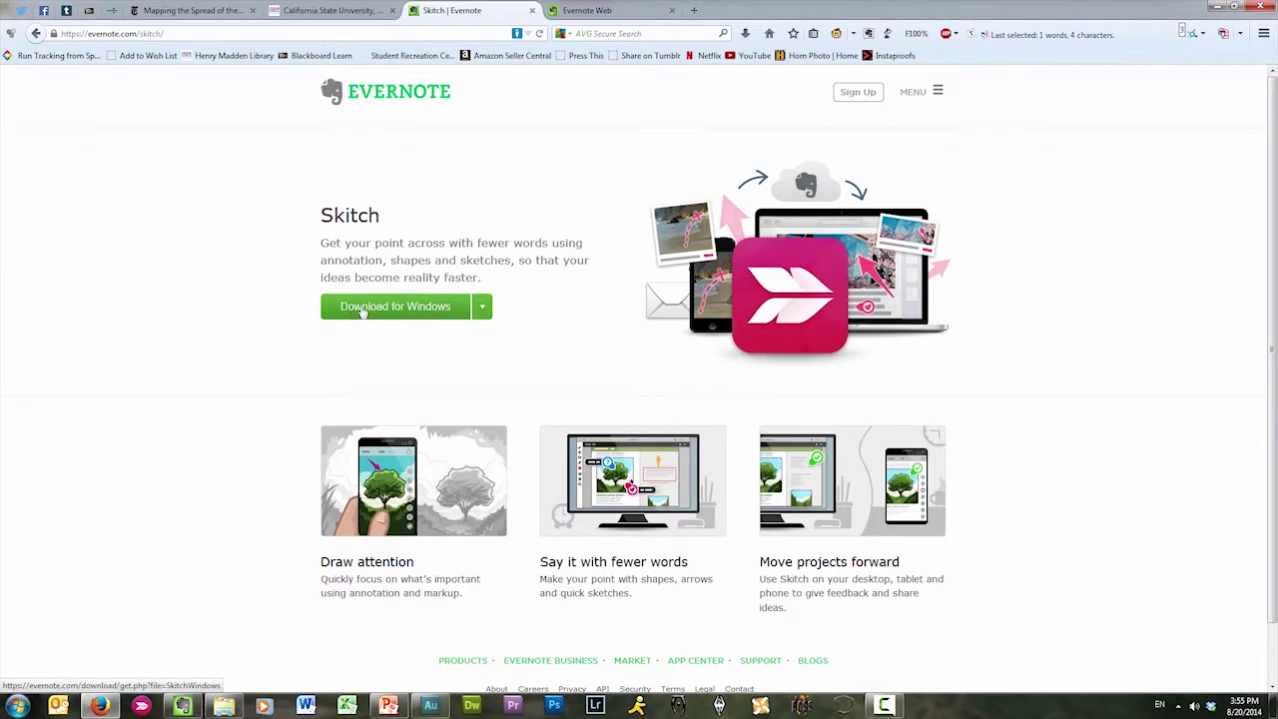
click(483, 309)
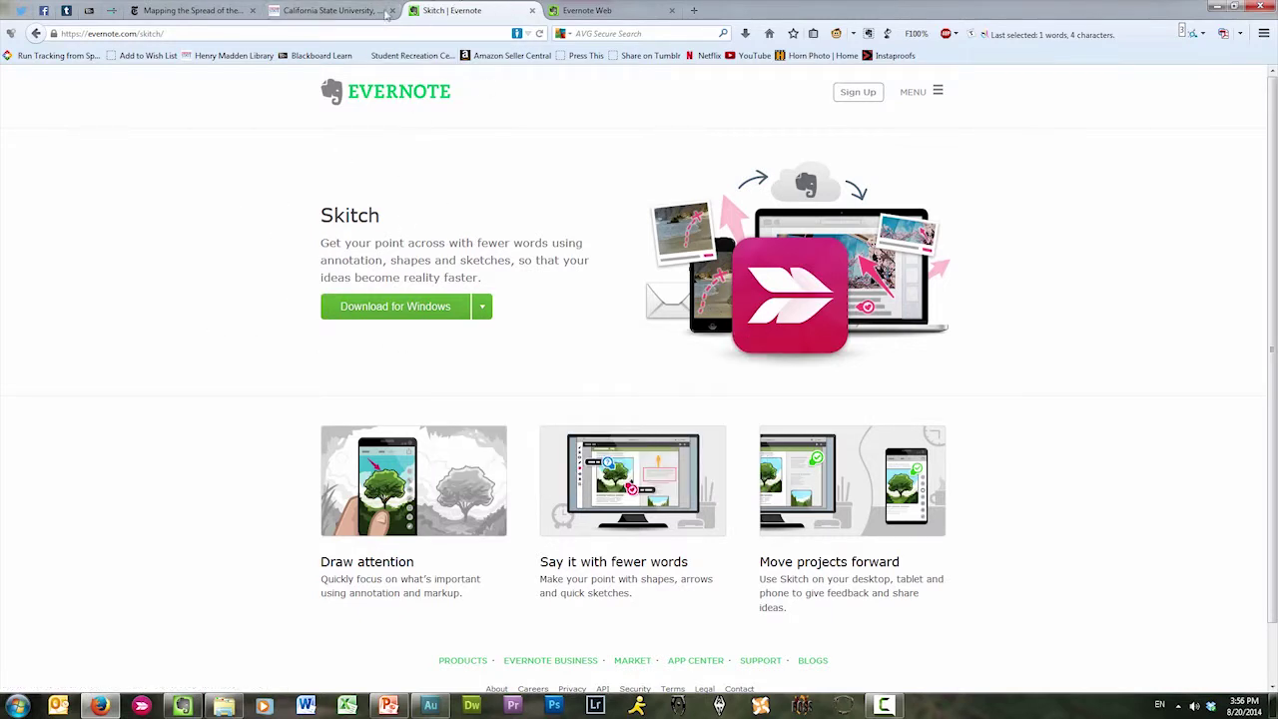
Capture the header and banner of the Fresno State home page with Skitch's screen snap, and maximize the Skitch window
click(336, 10)
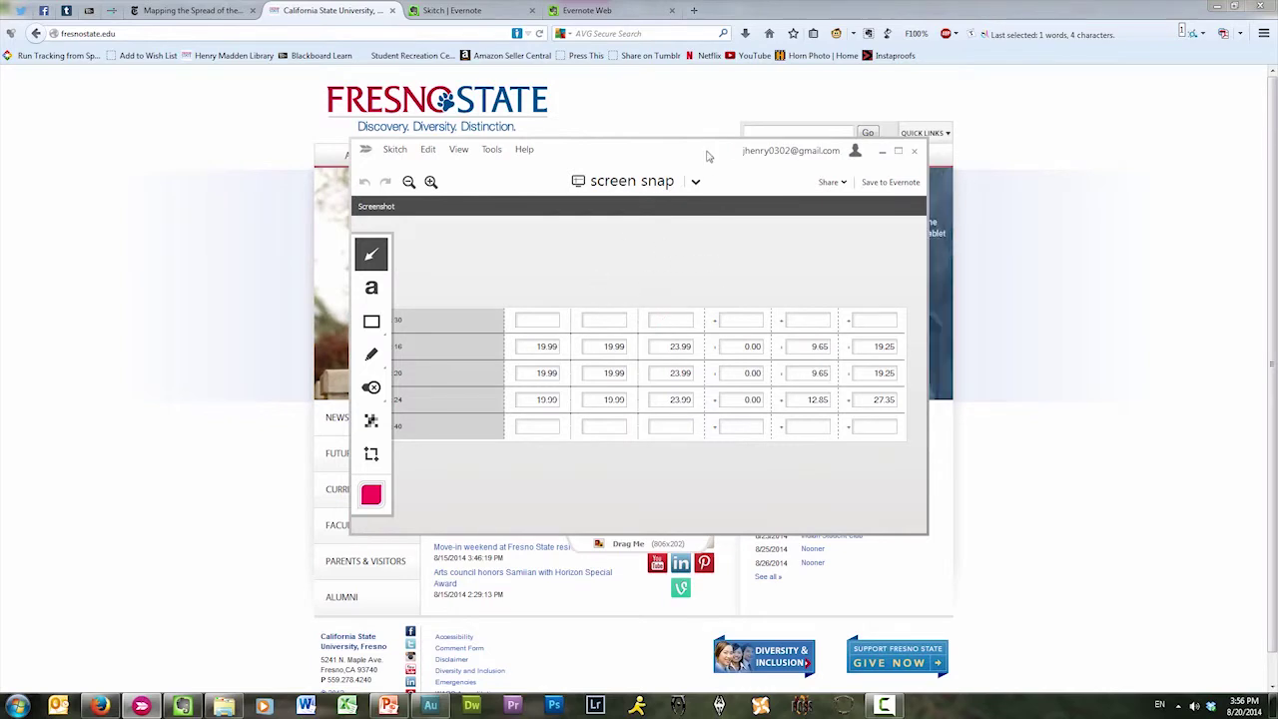
drag(707, 155, 805, 283)
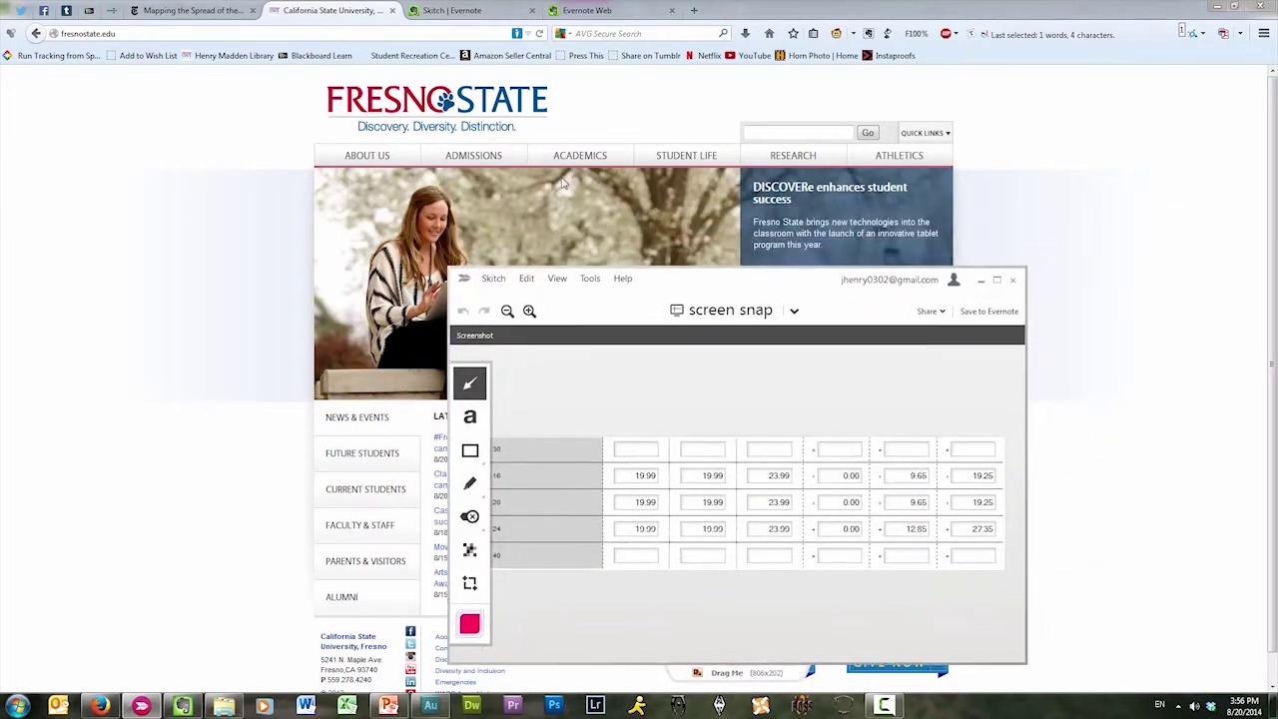
click(713, 313)
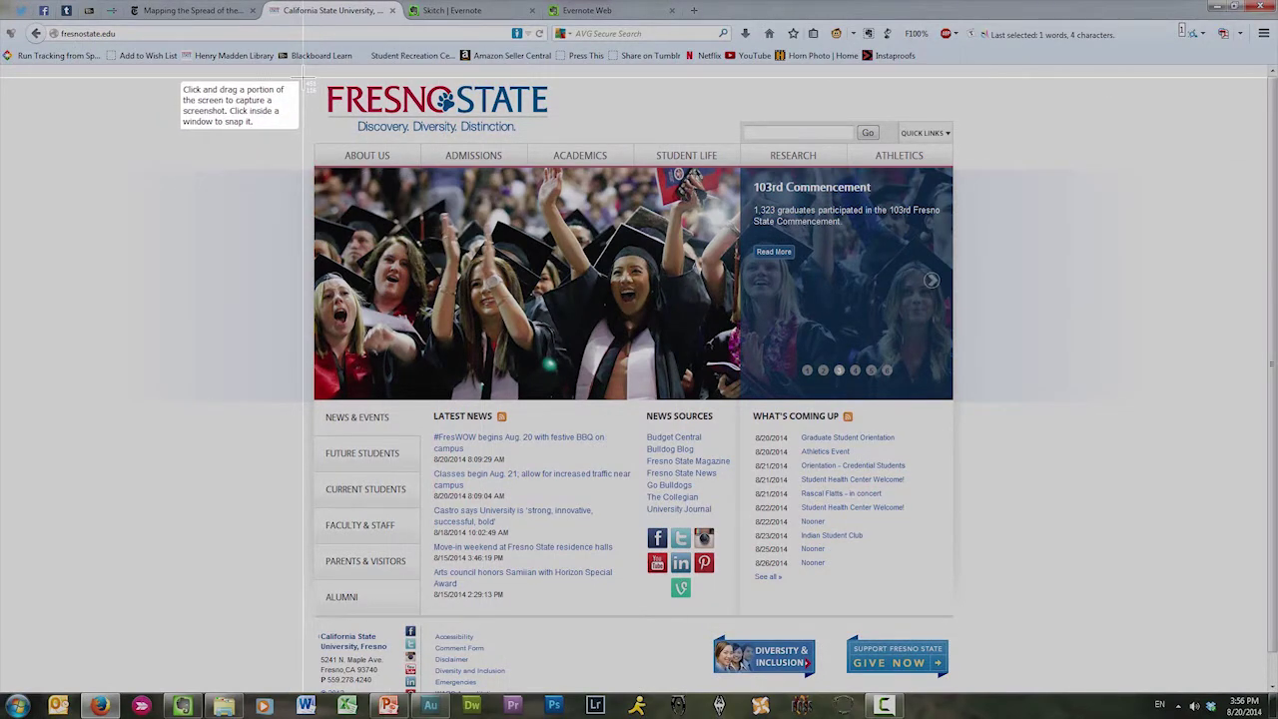
drag(303, 78, 966, 414)
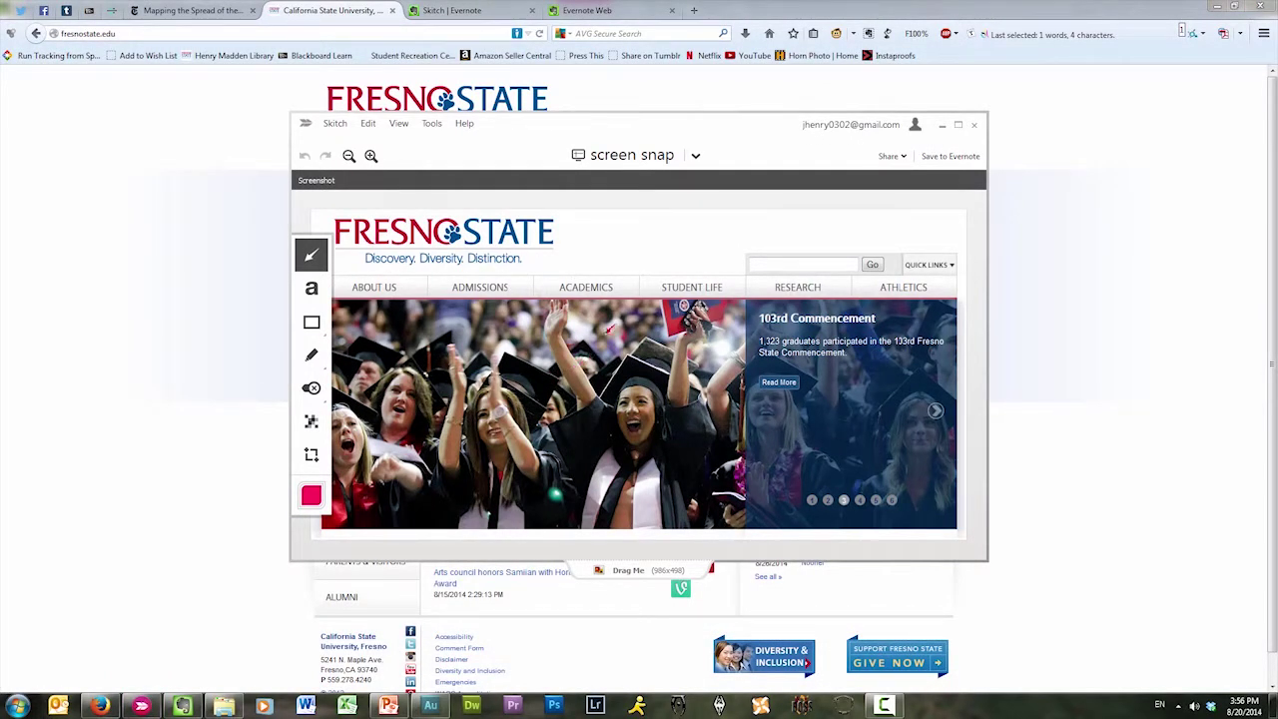
click(957, 126)
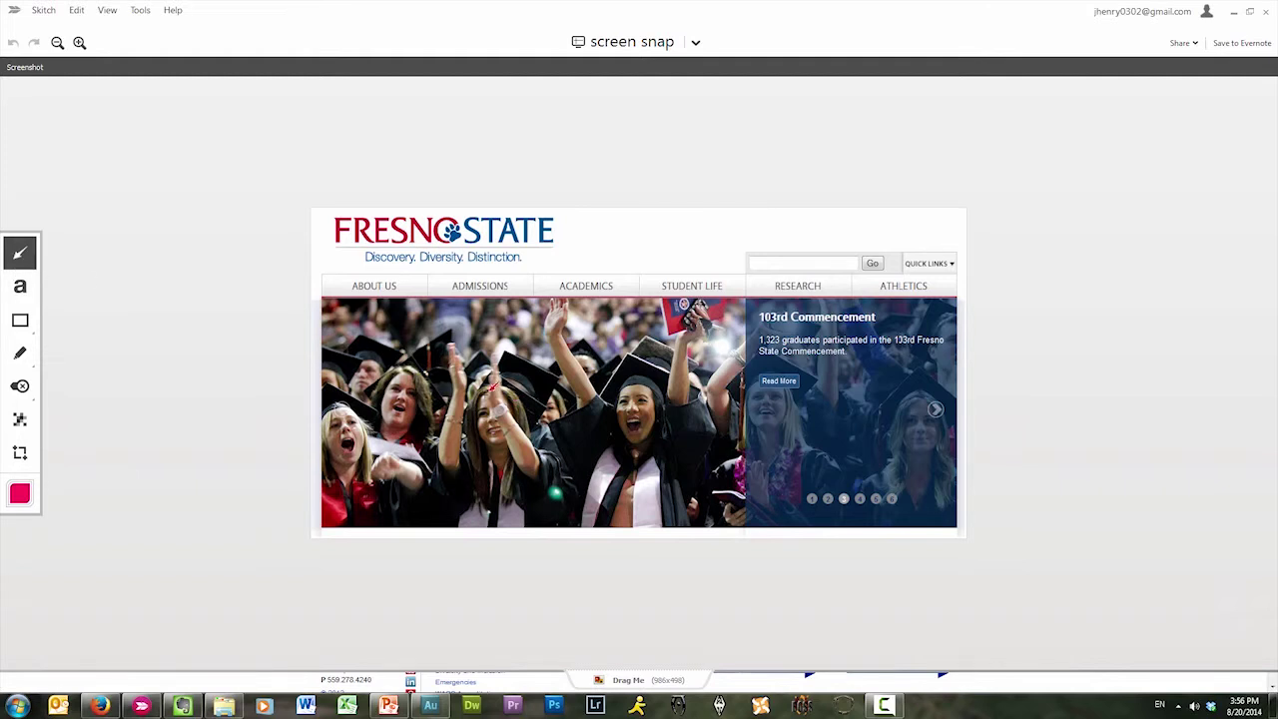
Annotate the screenshot with an arrow pointing to ACADEMICS and the text "Type some text" over the lower part of the photo
mouse_move(366, 351)
mouse_down()
mouse_move(519, 309)
mouse_move(569, 275)
mouse_move(555, 292)
mouse_up()
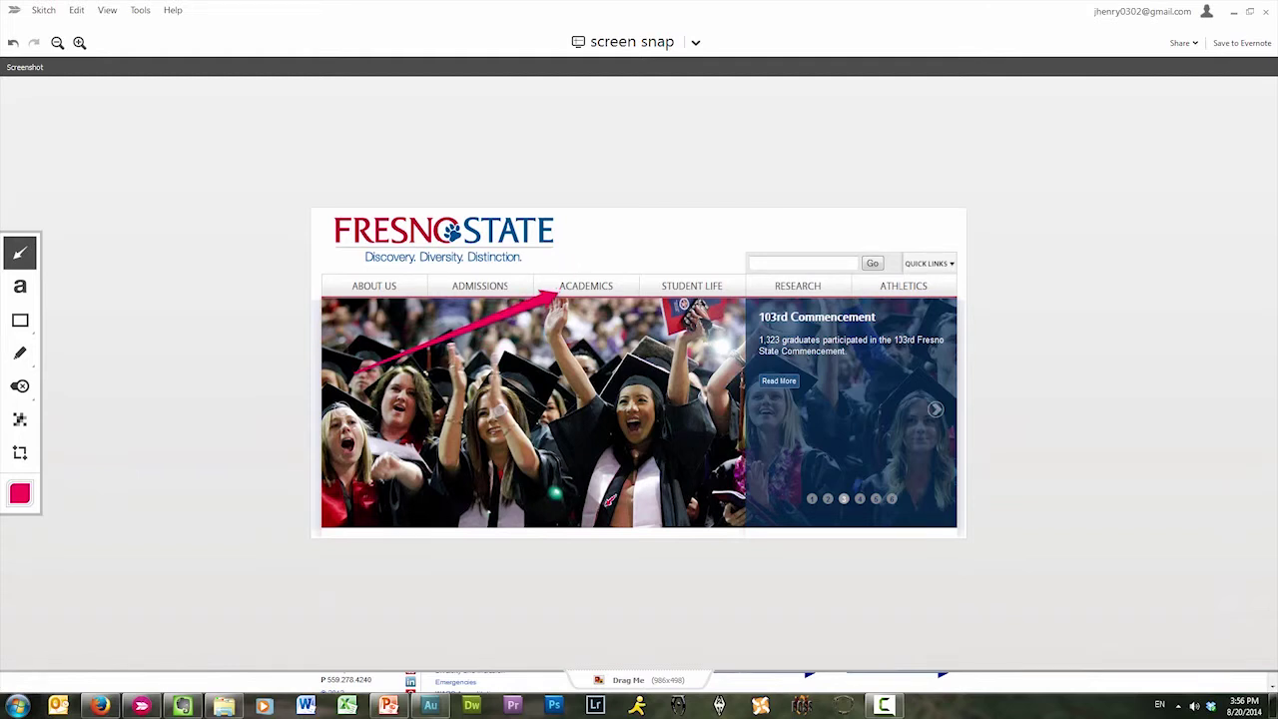
click(20, 287)
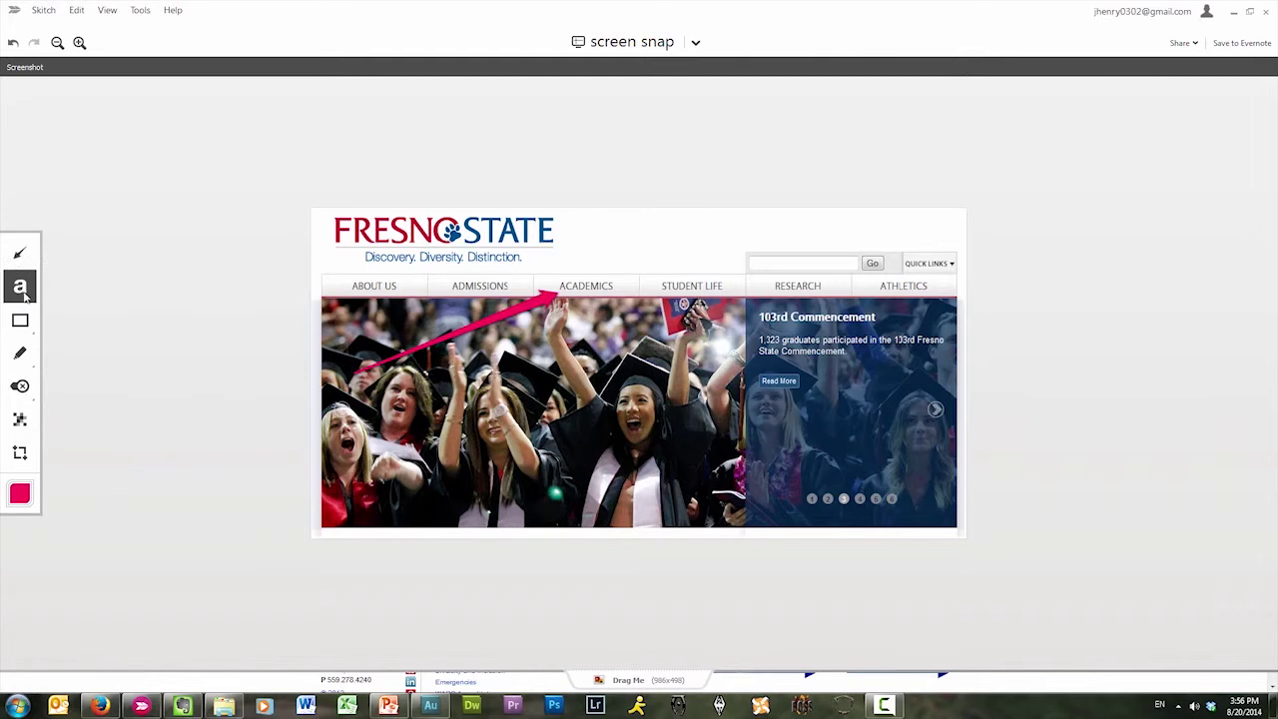
click(365, 440)
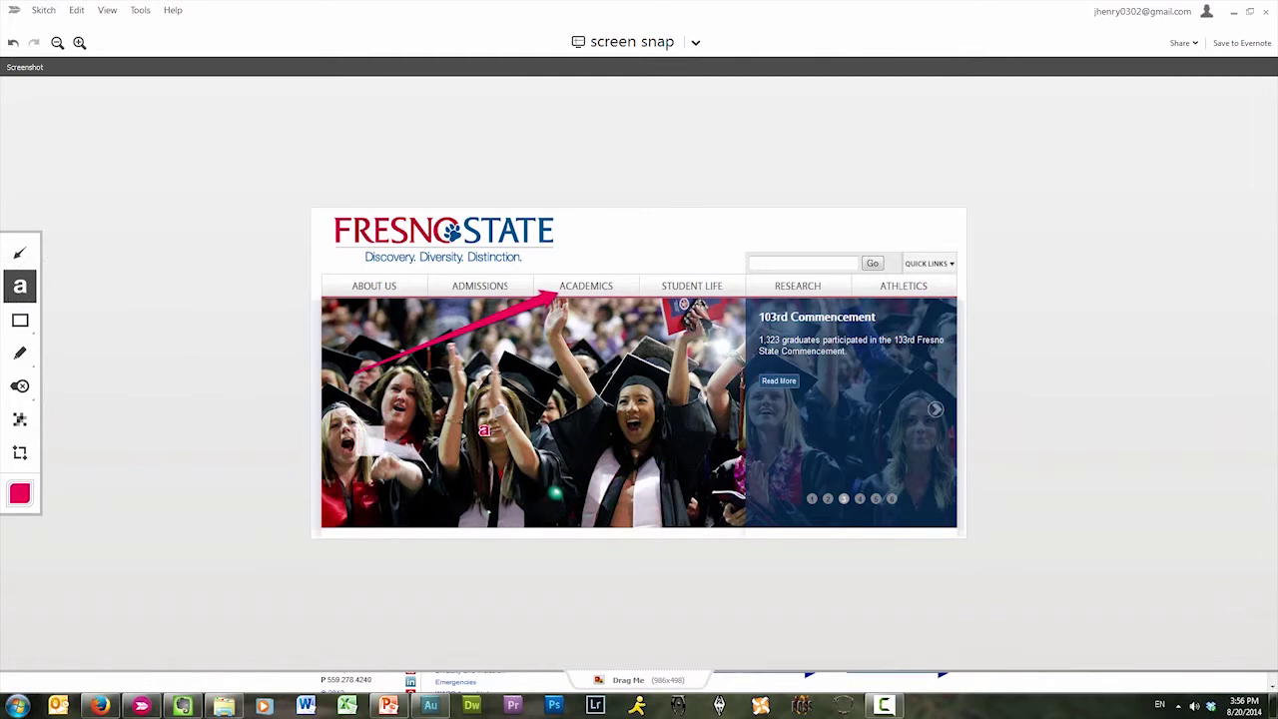
text(Type some text)
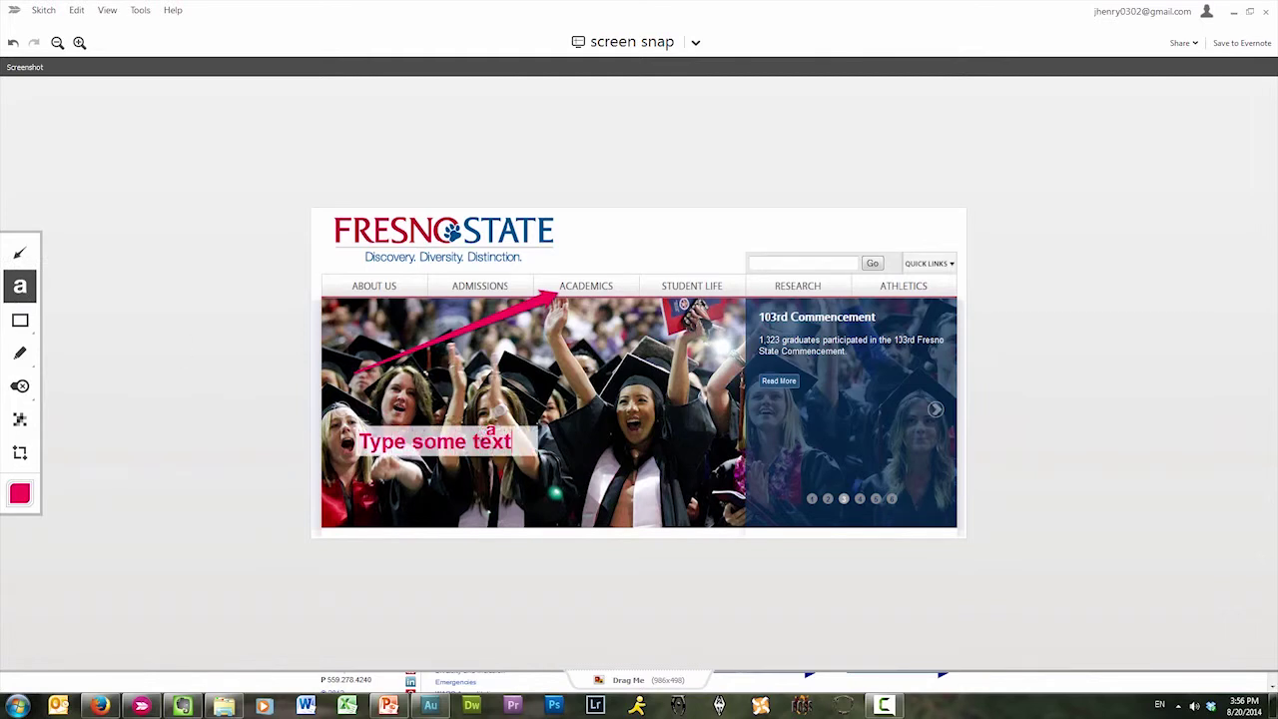
Look over the shape and stamp variants, and pixelate the ABOUT US label in the screenshot's navigation bar
click(20, 319)
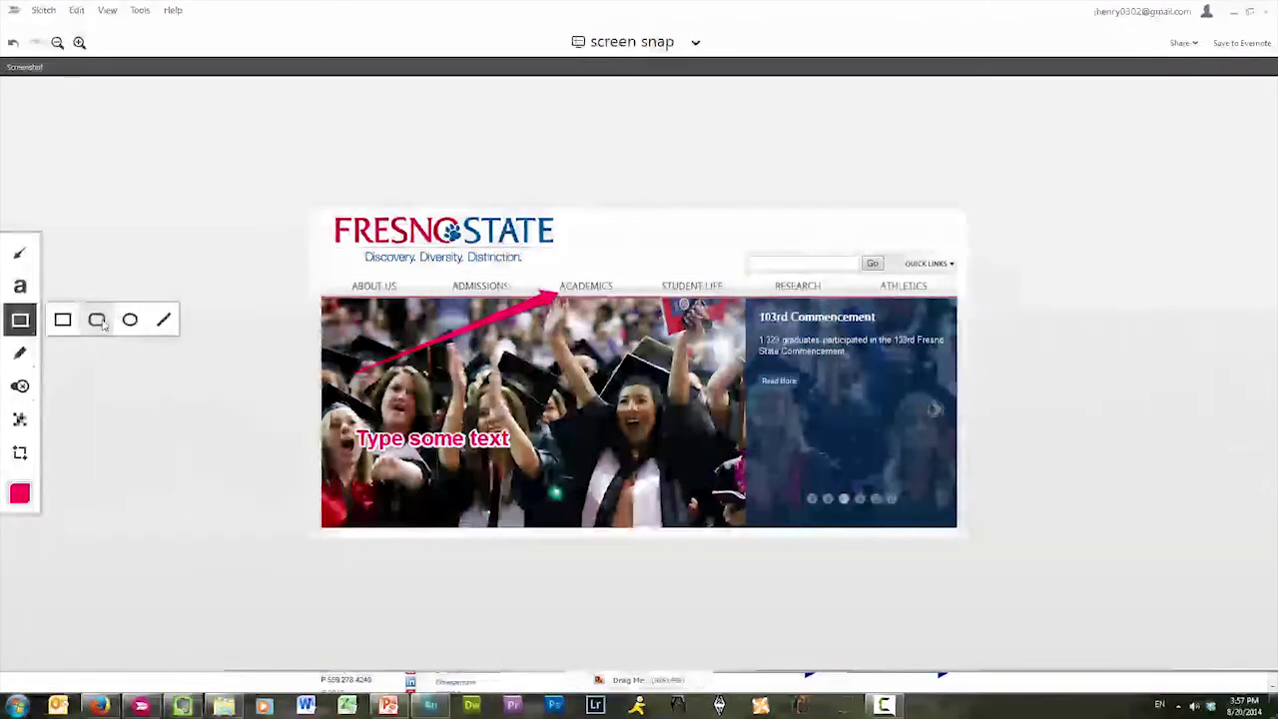
click(20, 385)
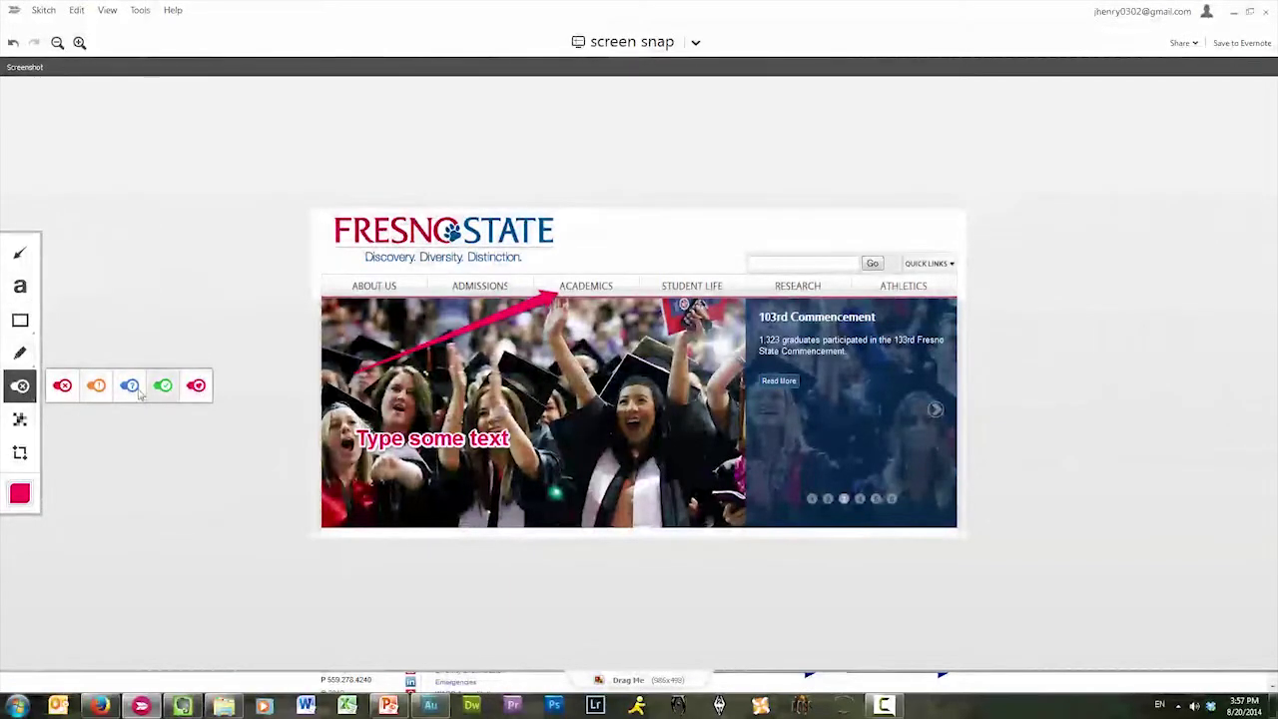
click(20, 420)
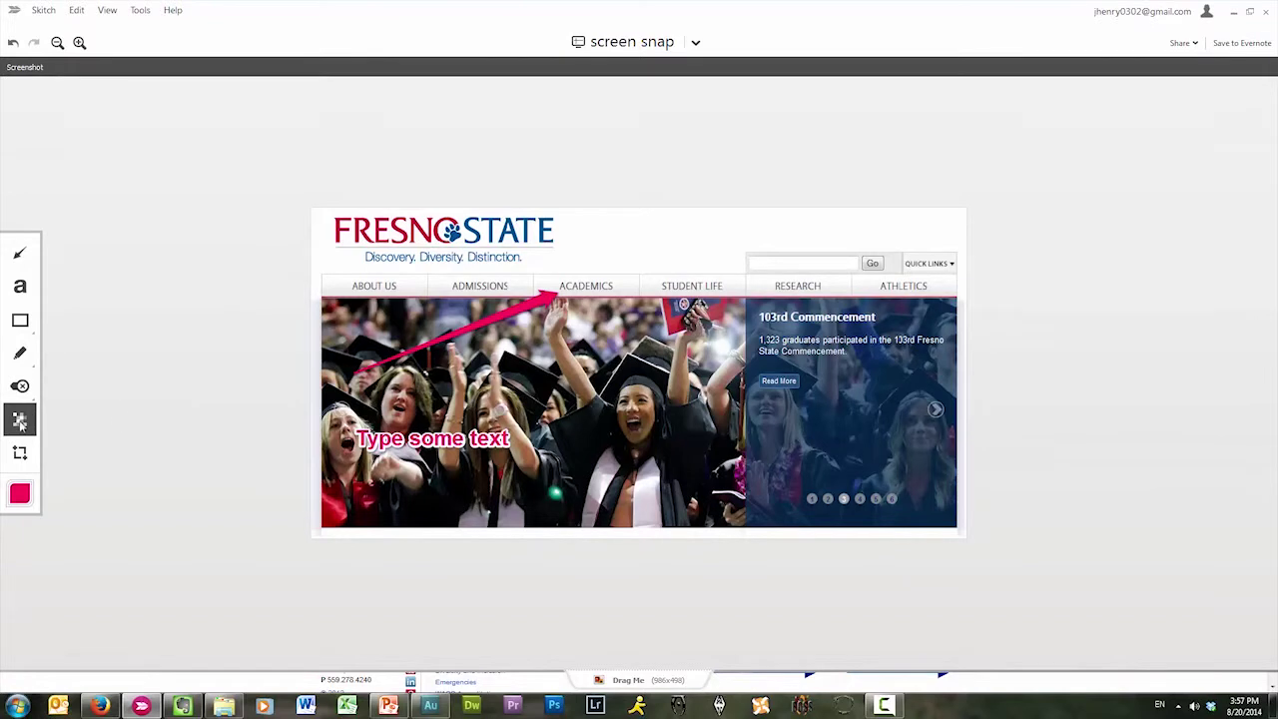
drag(344, 272, 407, 288)
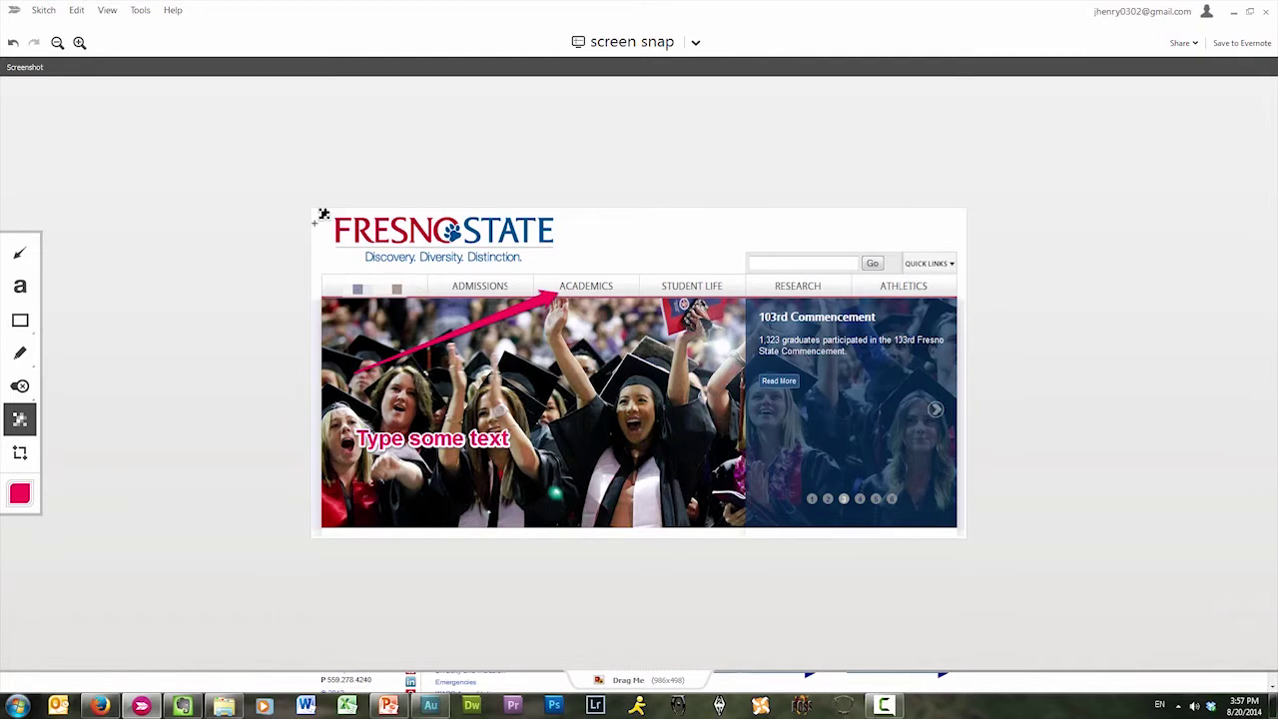
Crop the screenshot to the Fresno State logo and the graduates photo, cutting off the 103rd Commencement panel
click(22, 456)
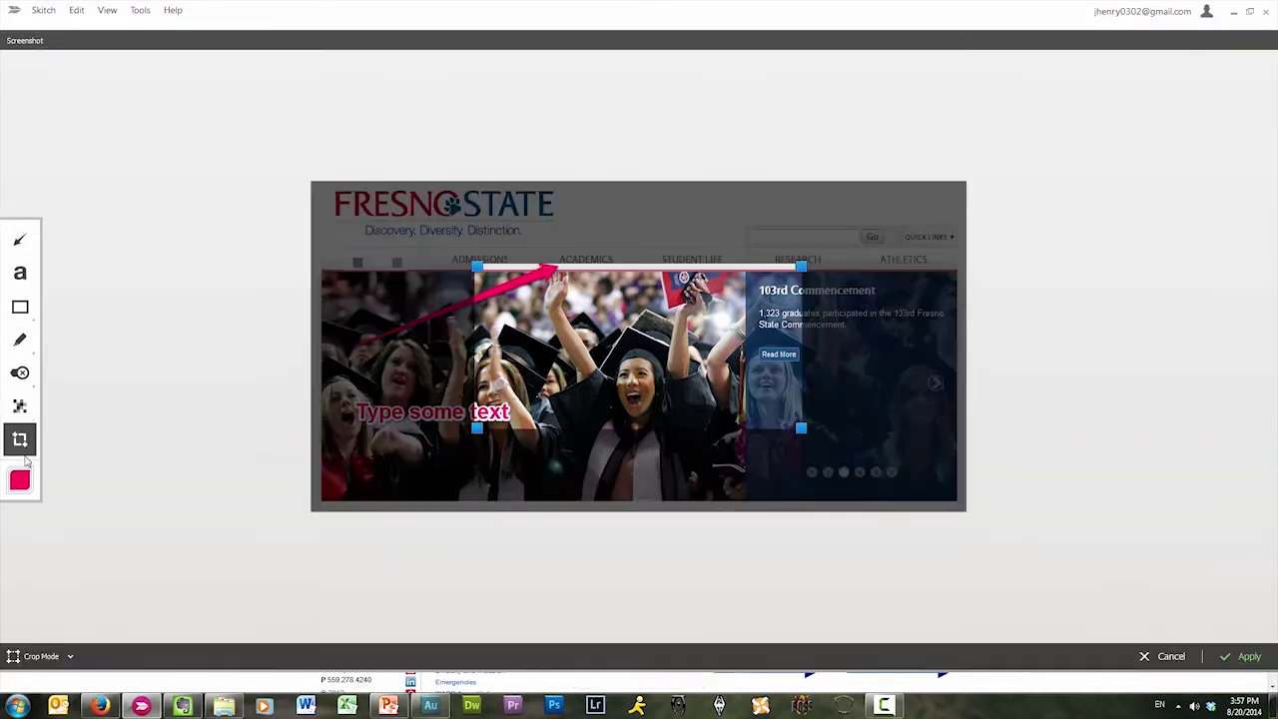
drag(586, 319, 424, 238)
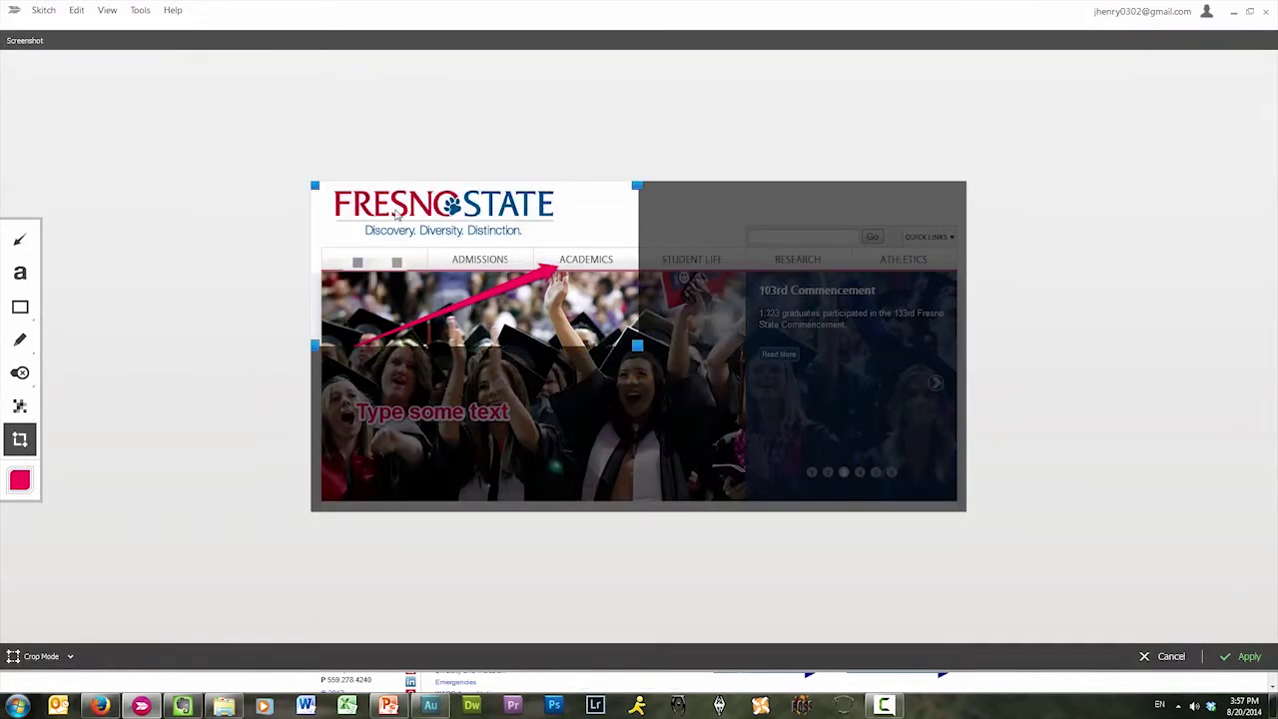
drag(637, 350, 749, 506)
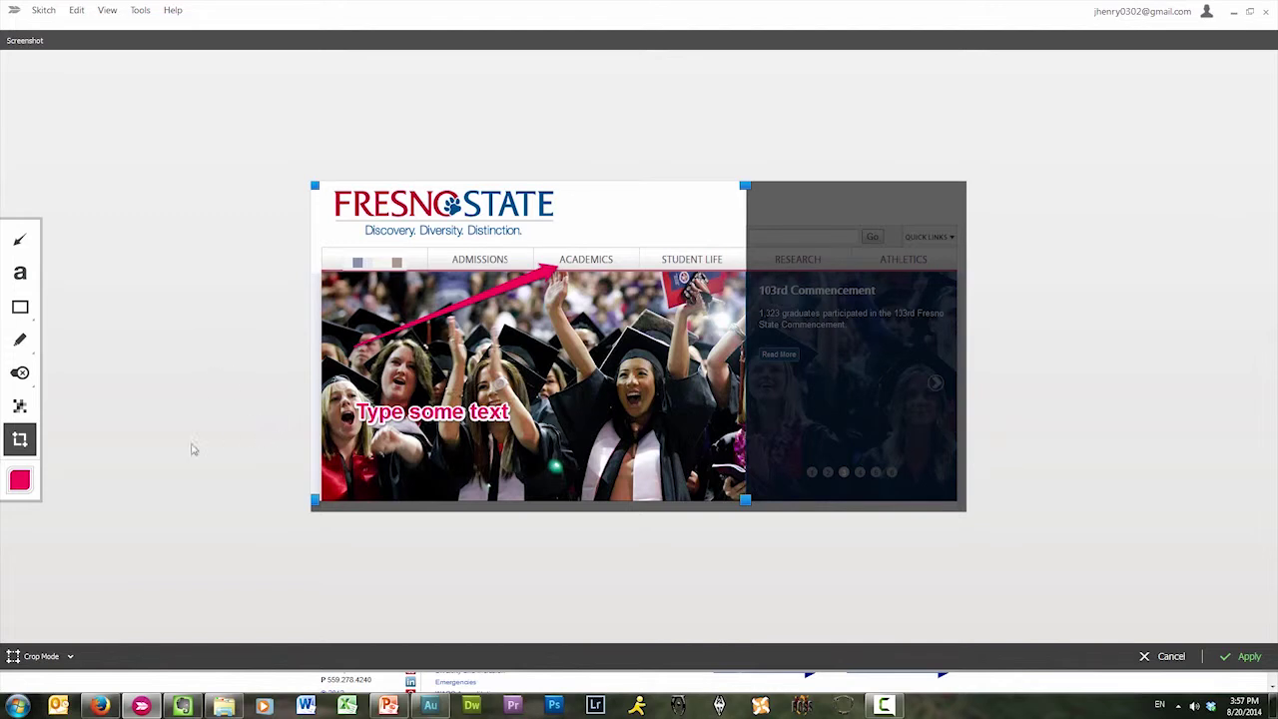
click(1243, 661)
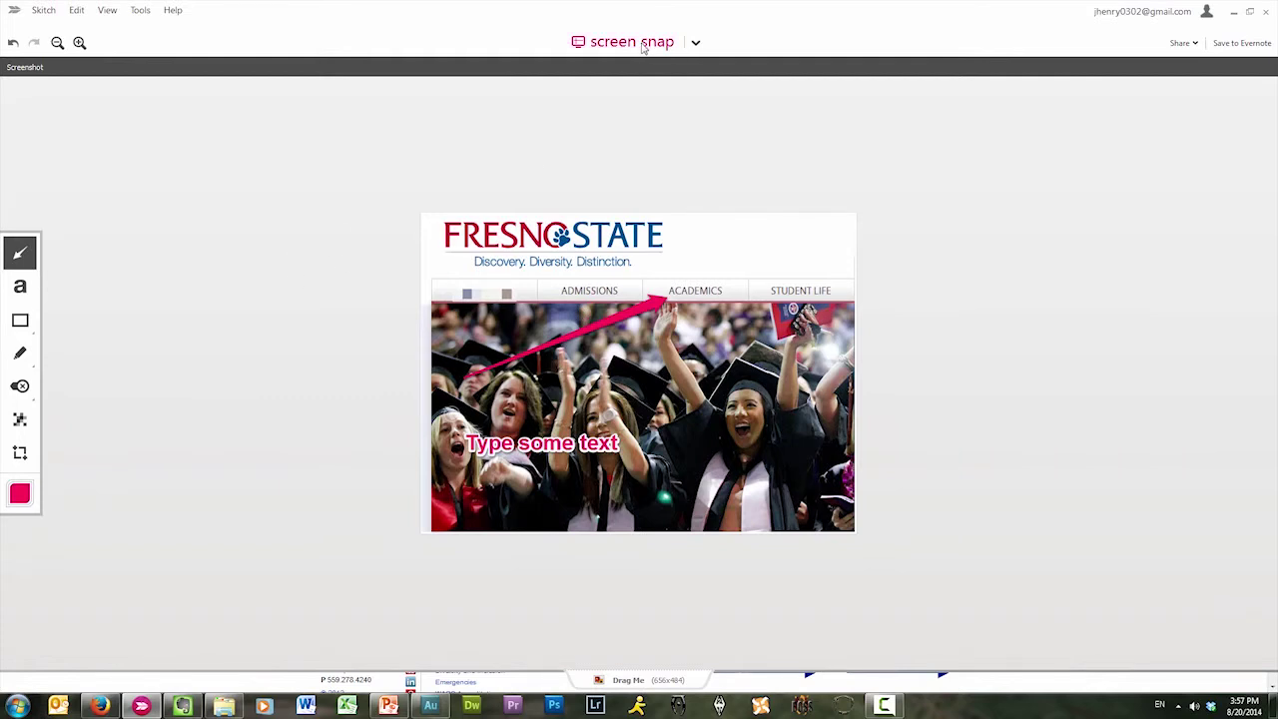
Save the annotated screenshot to the Desktop as a JPEG image file named "test"
click(44, 12)
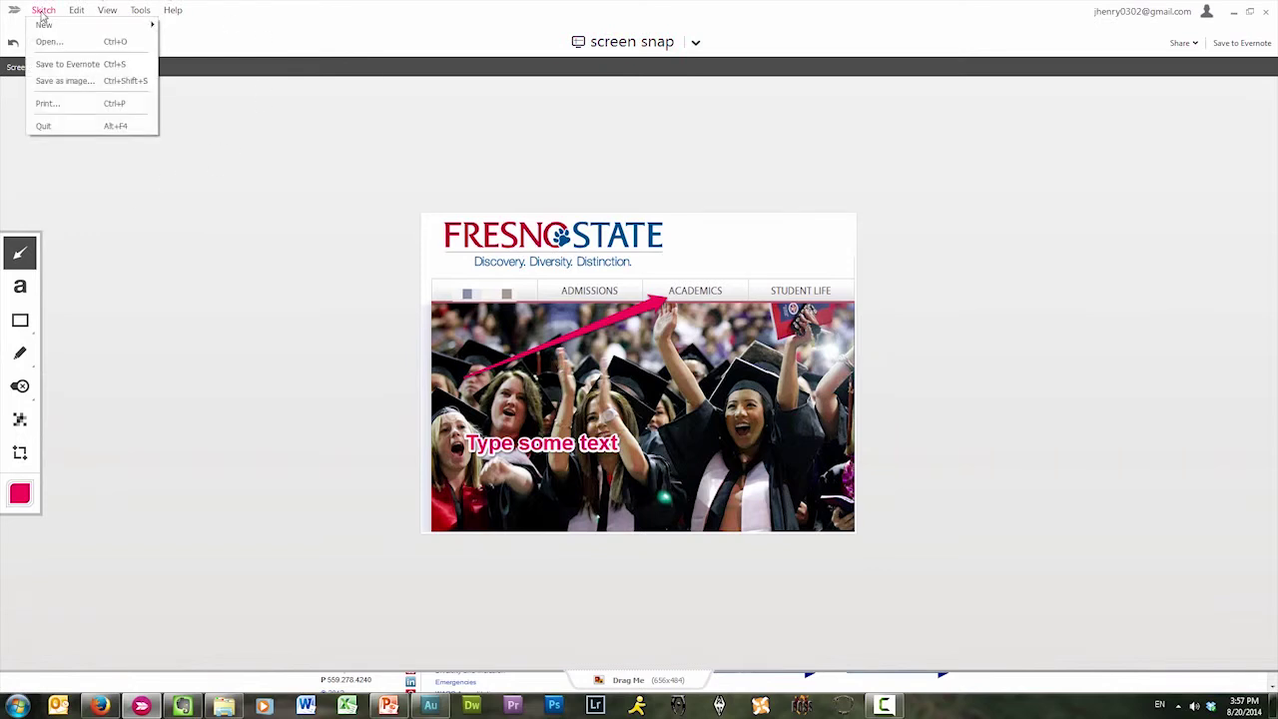
click(55, 84)
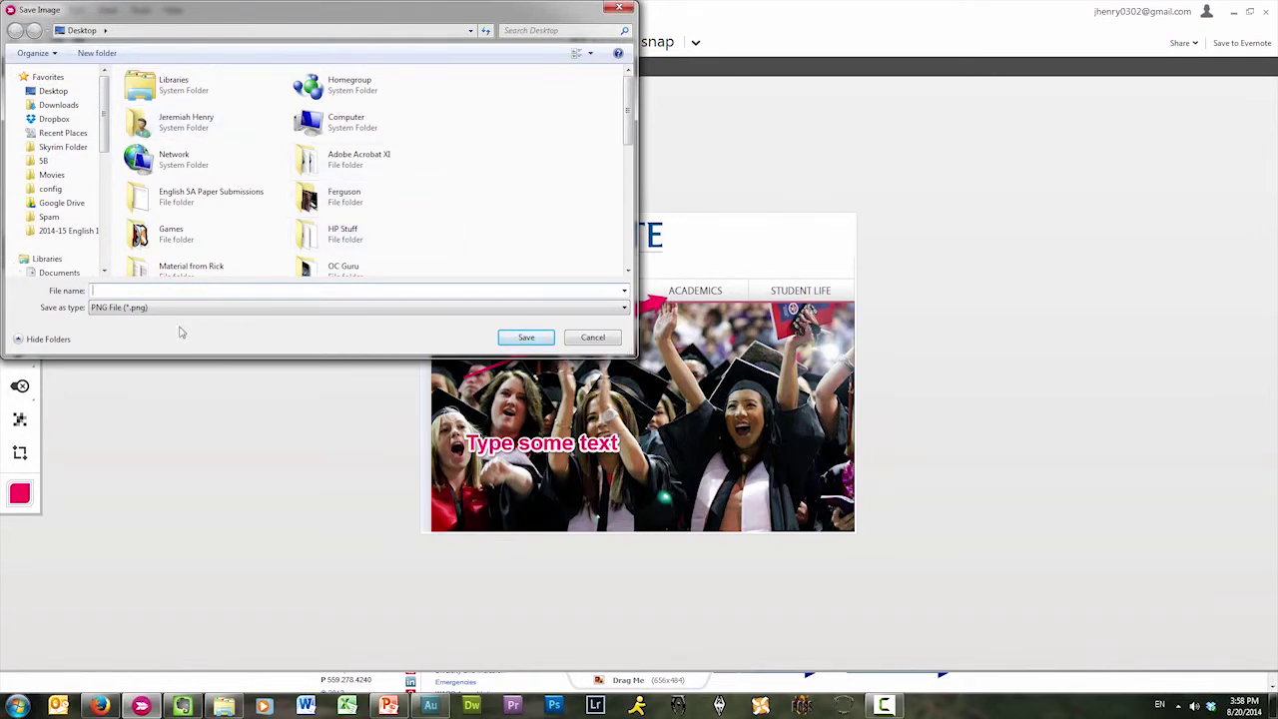
click(121, 310)
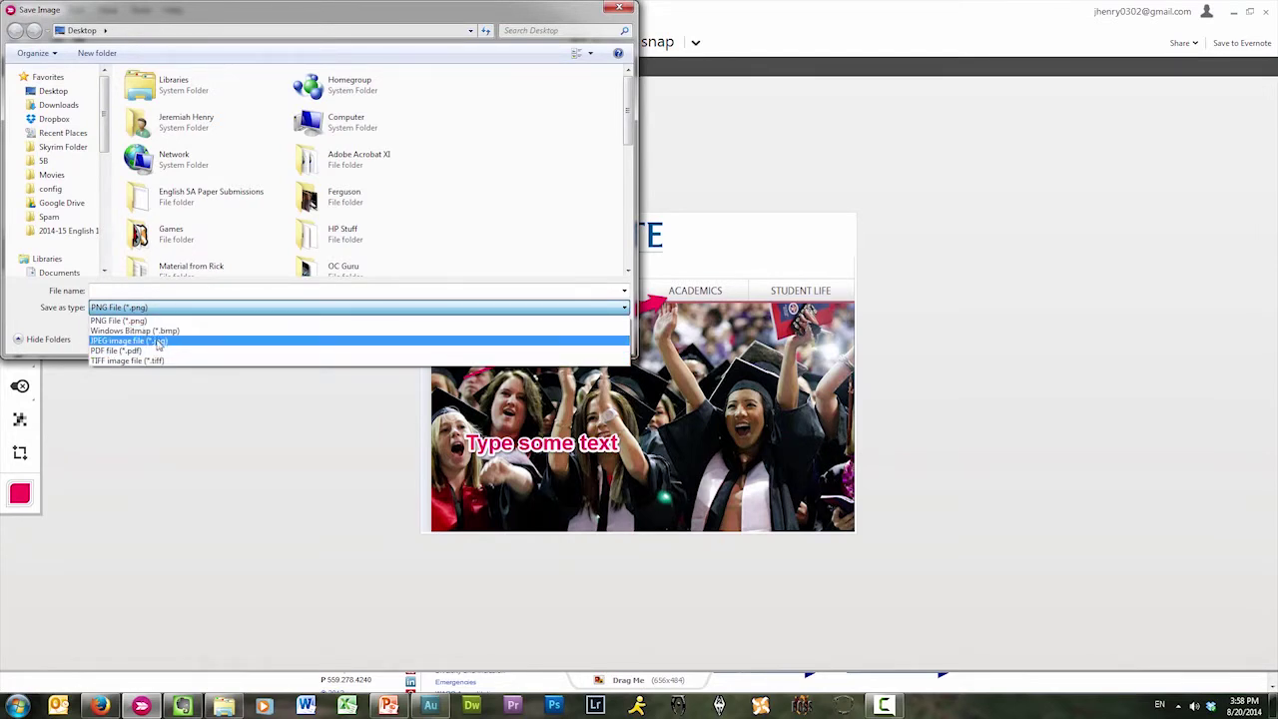
click(110, 340)
click(143, 310)
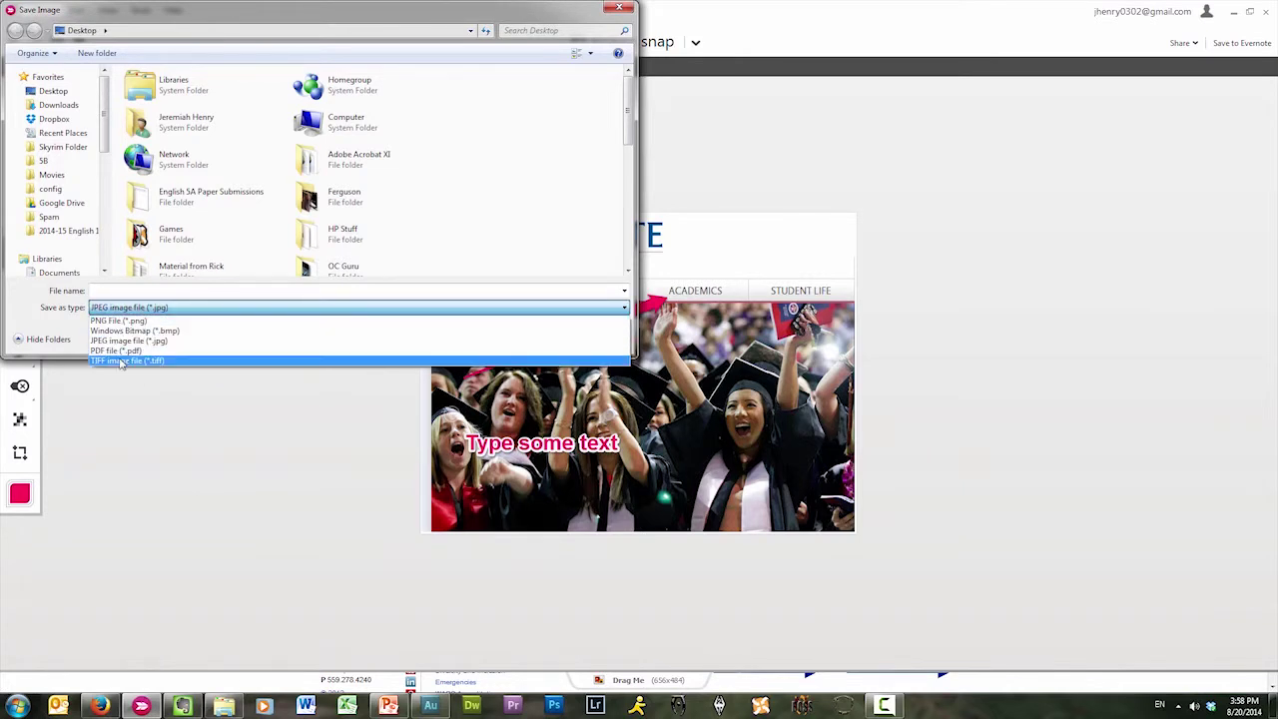
click(184, 311)
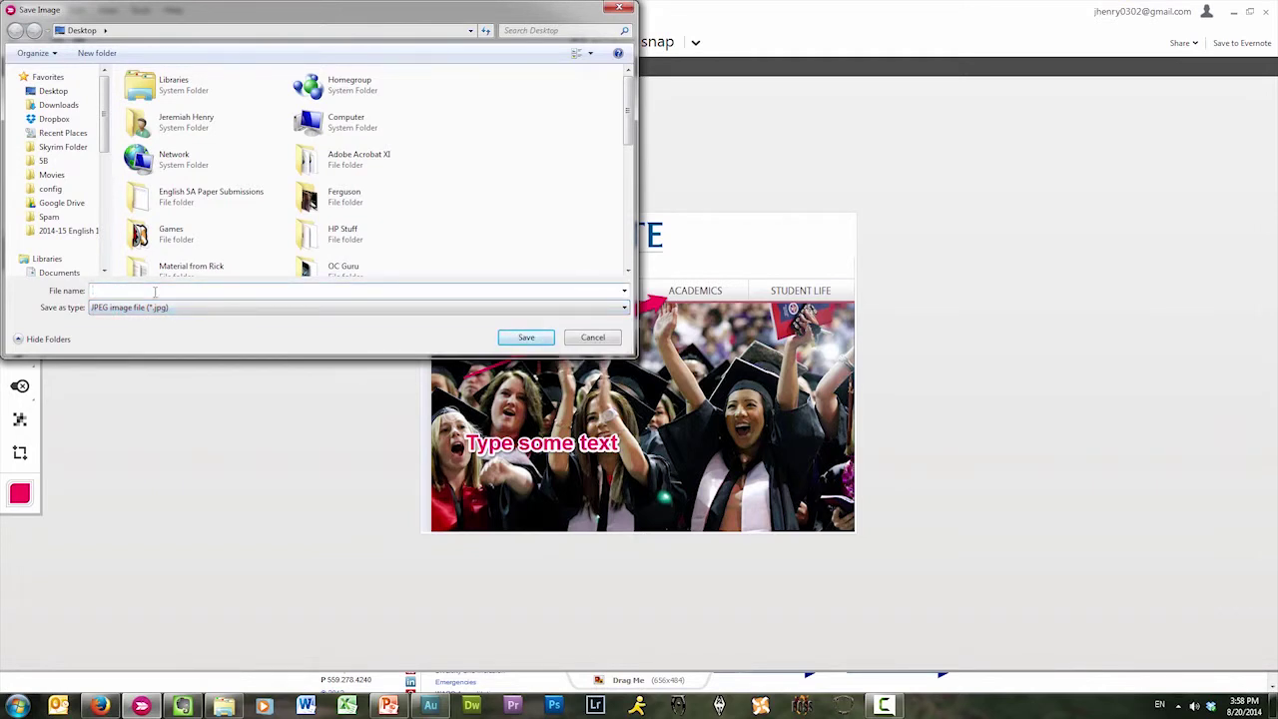
text(test)
click(526, 337)
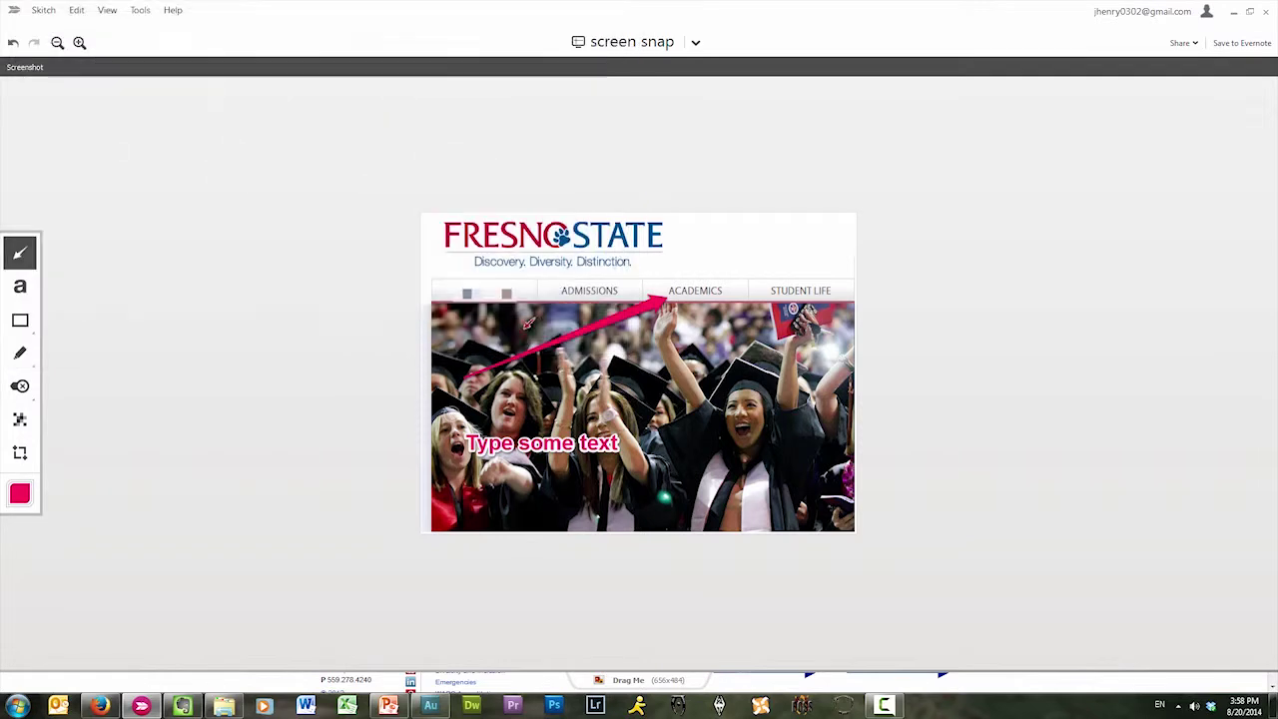
Switch to PowerPoint, add a new slide after slide 10, and insert test.jpg from the Desktop into its content placeholder
click(388, 706)
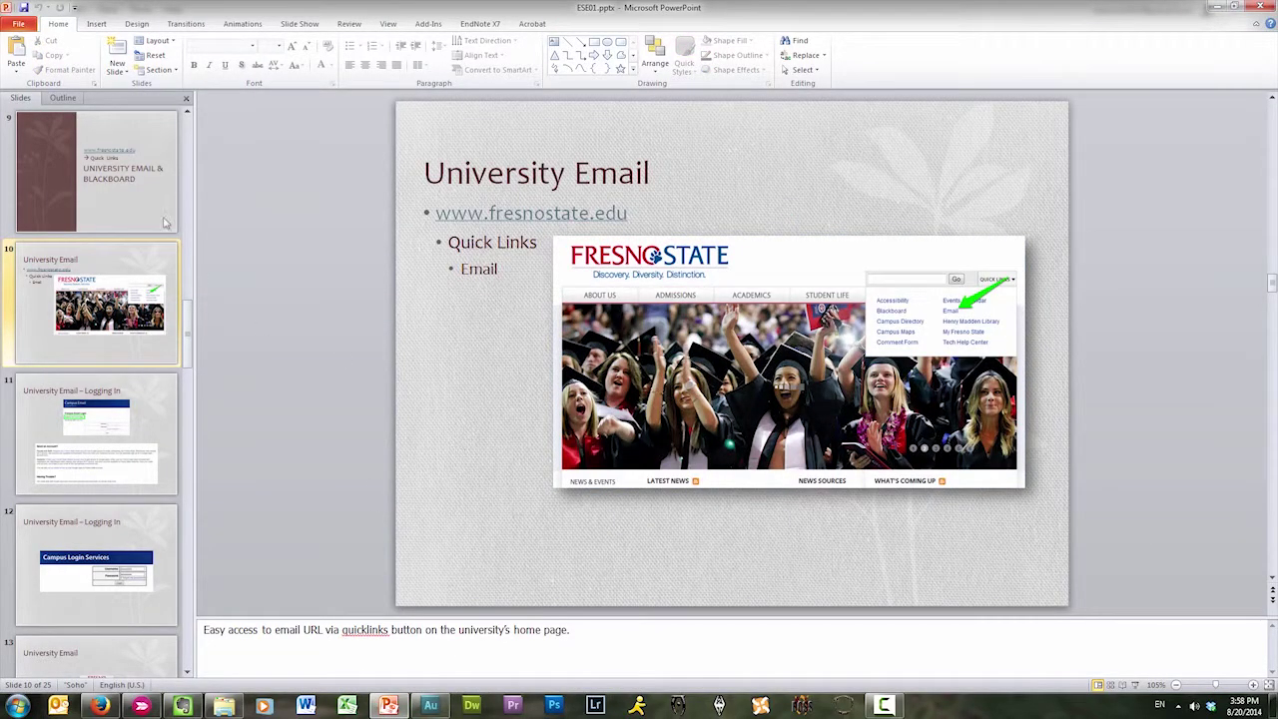
right_click(46, 287)
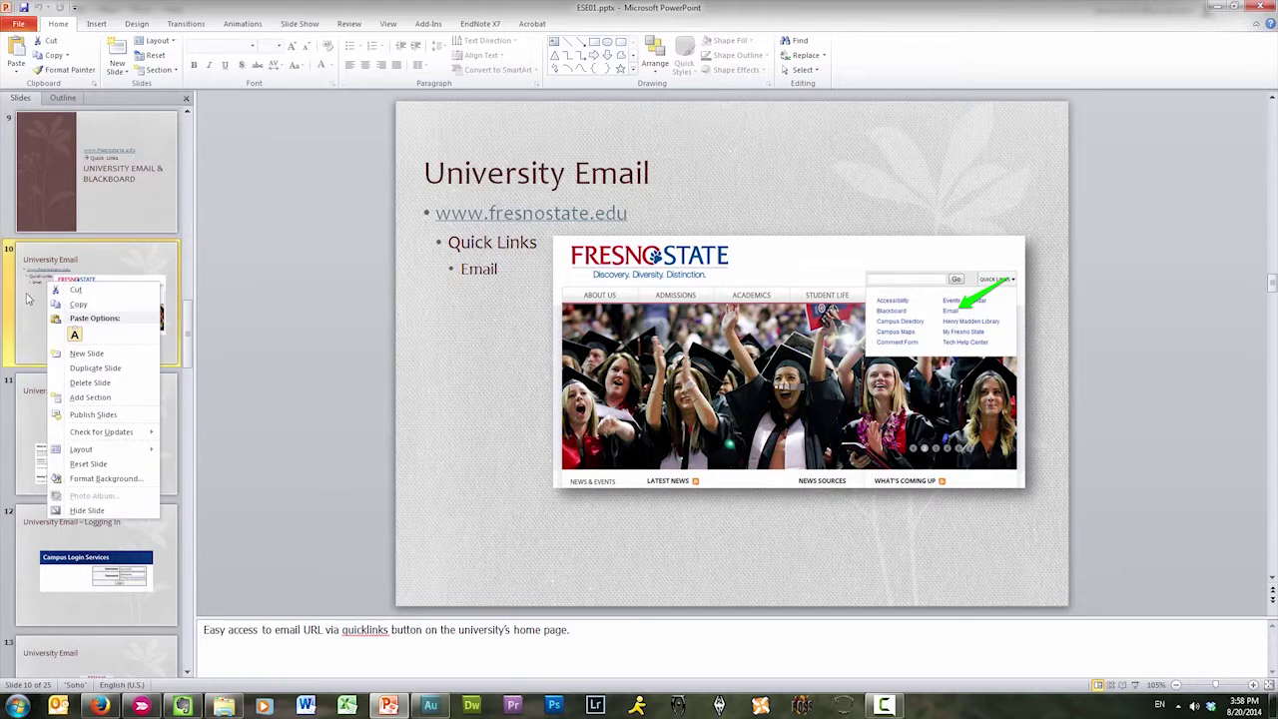
click(96, 362)
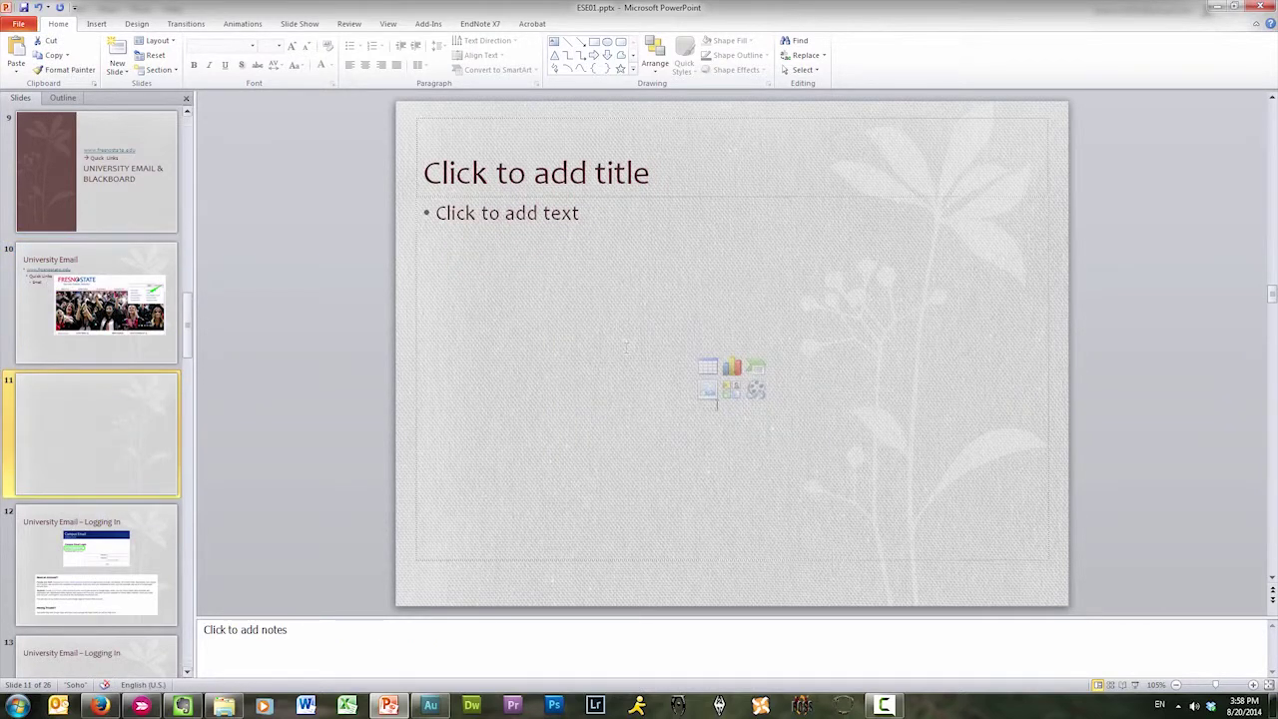
click(707, 392)
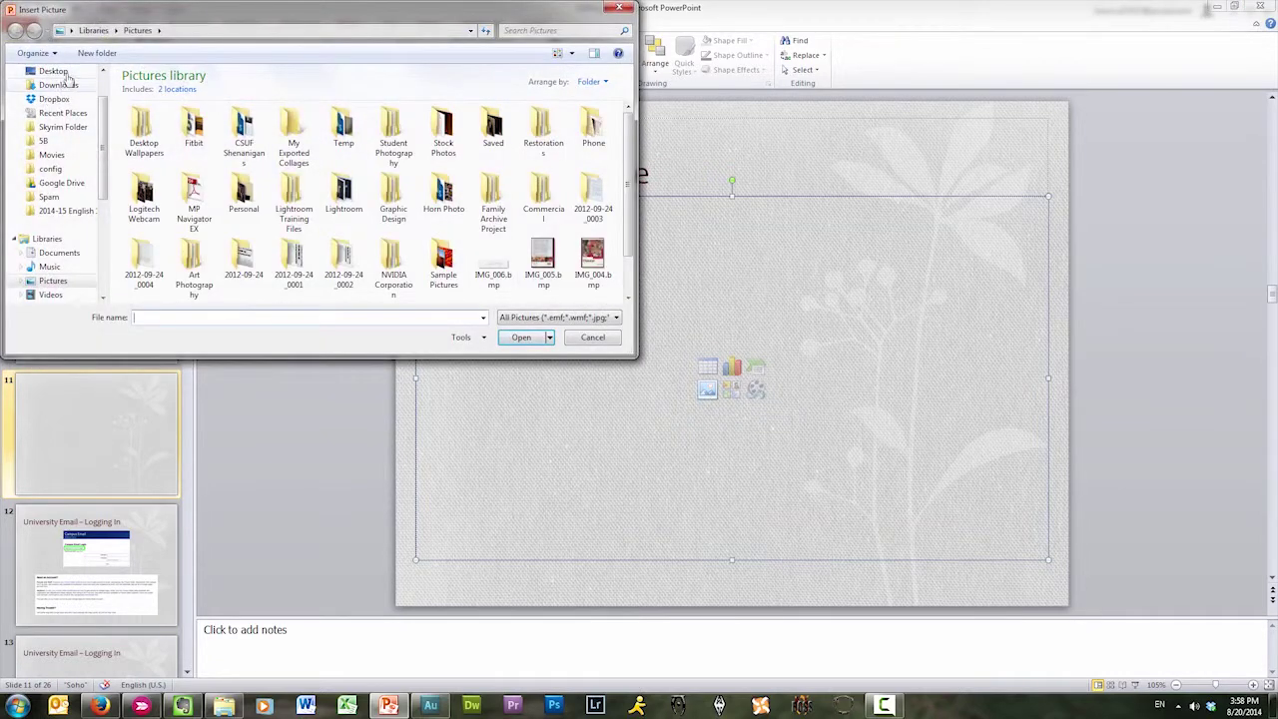
click(61, 73)
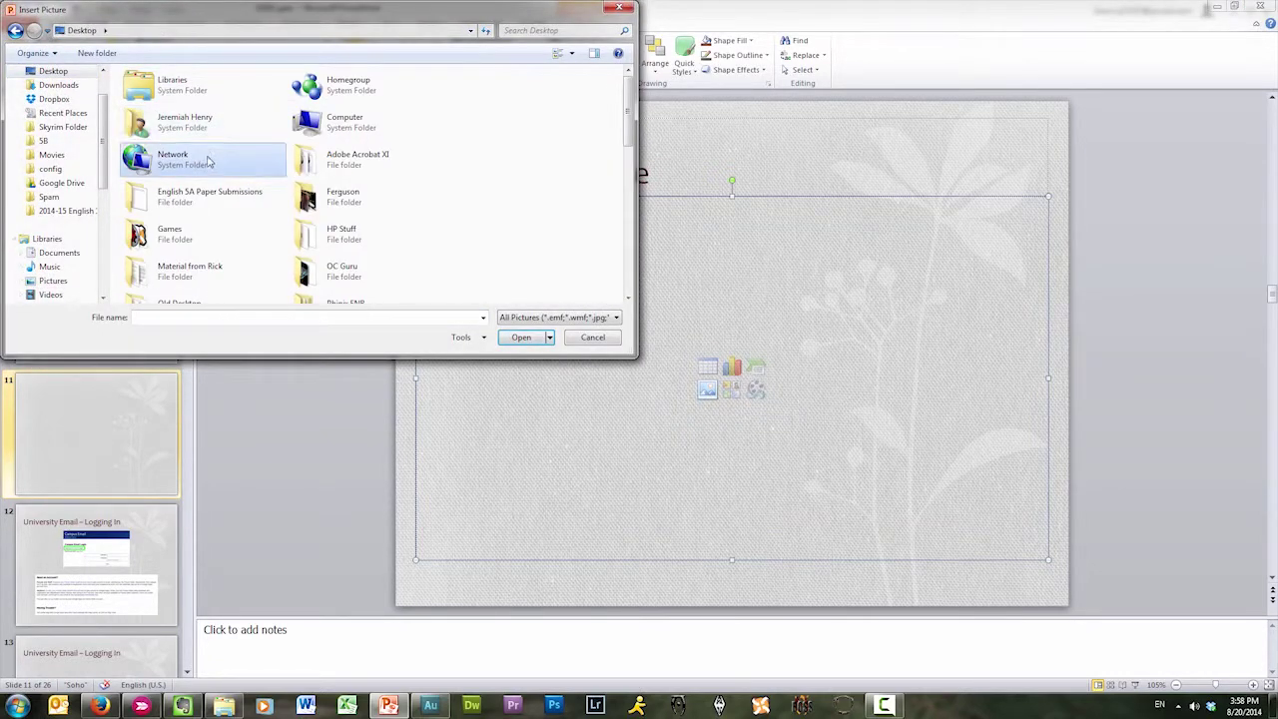
key(End)
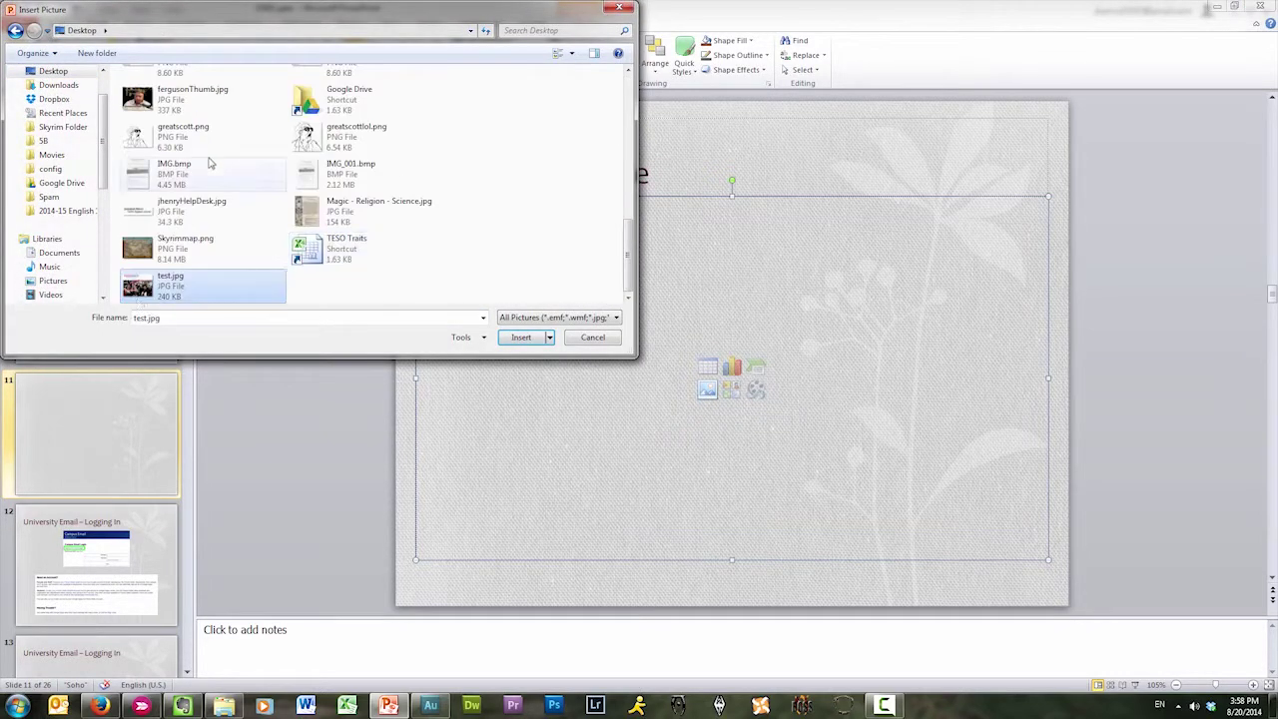
double_click(195, 290)
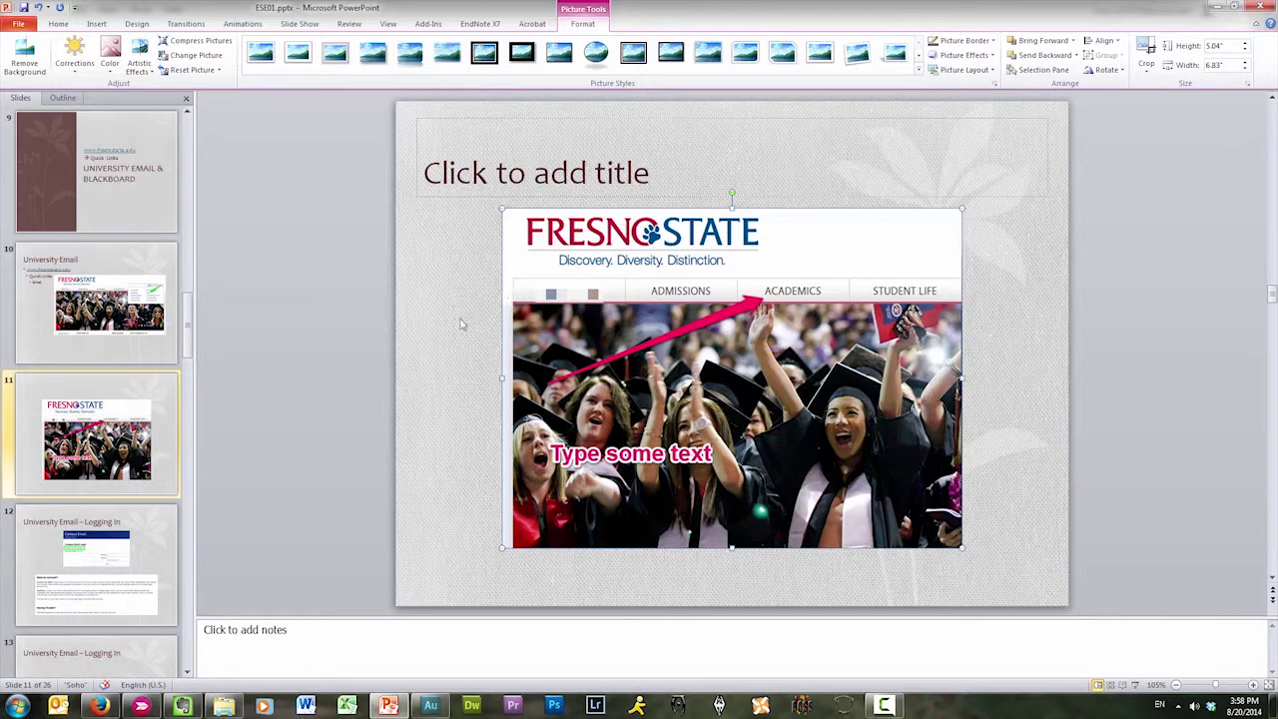
Switch back to Firefox and go from the Skitch product page to the Evernote home page
click(100, 707)
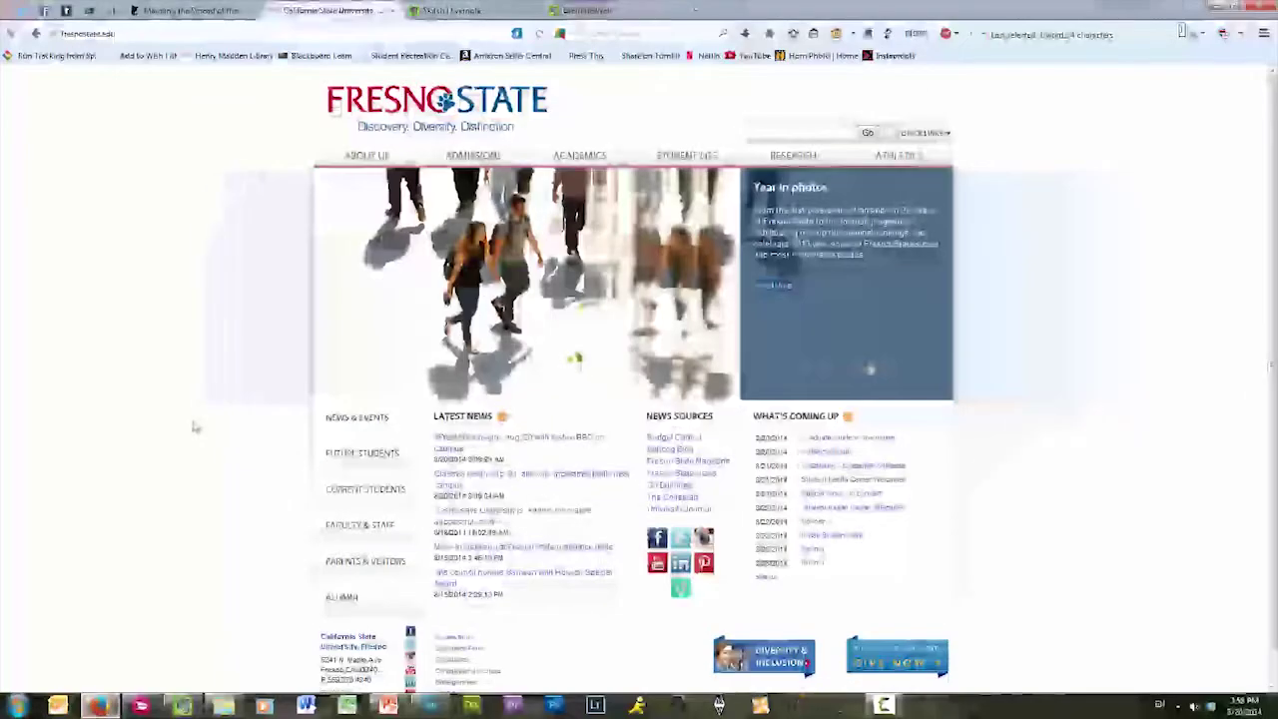
click(483, 12)
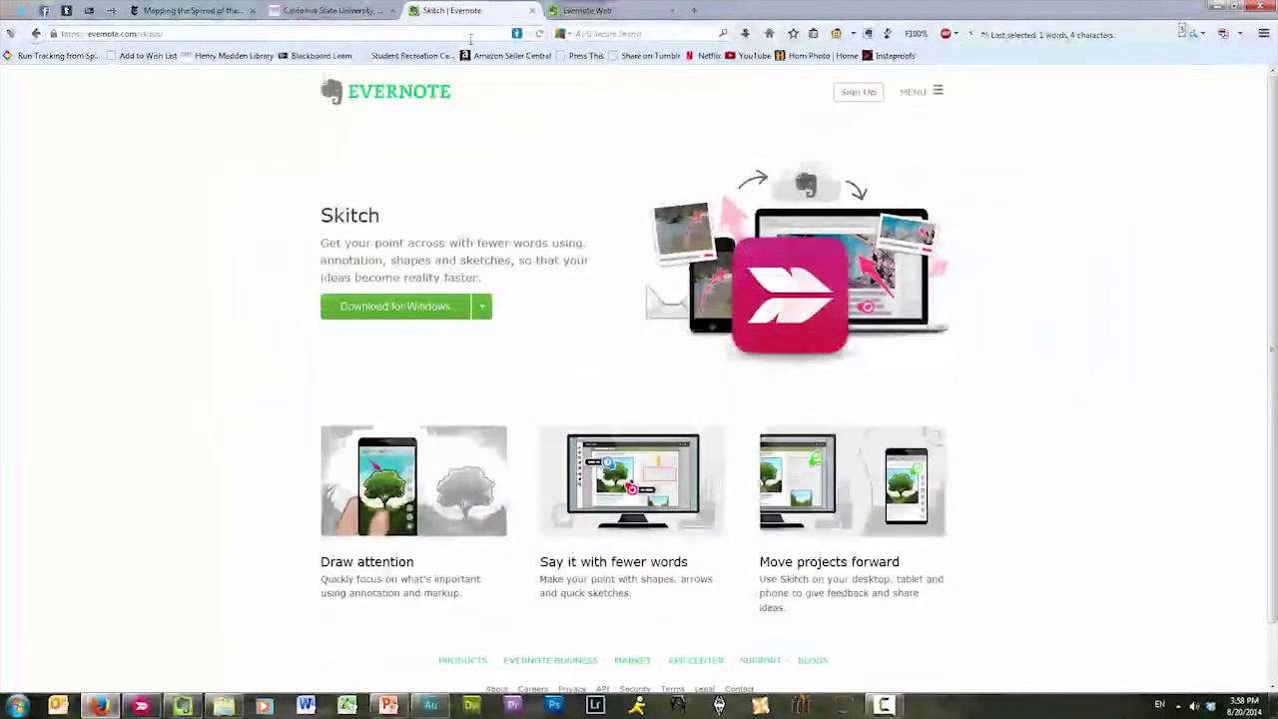
click(609, 10)
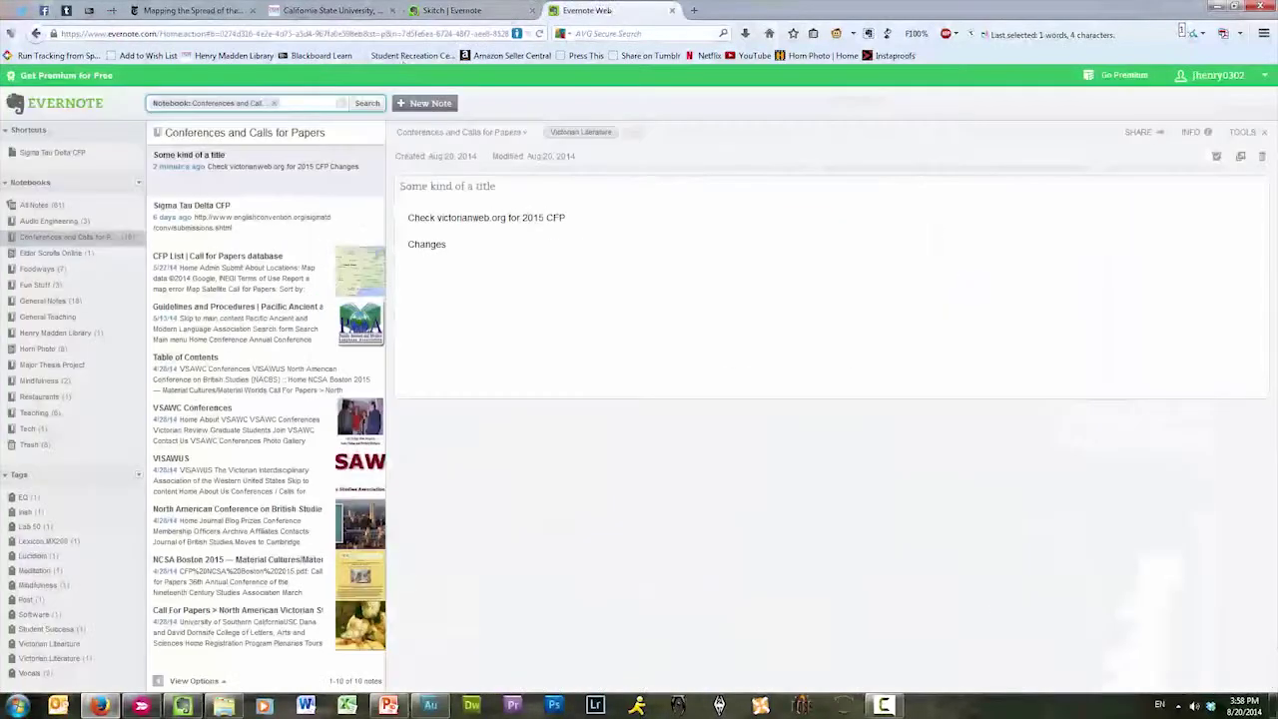
click(462, 12)
click(384, 92)
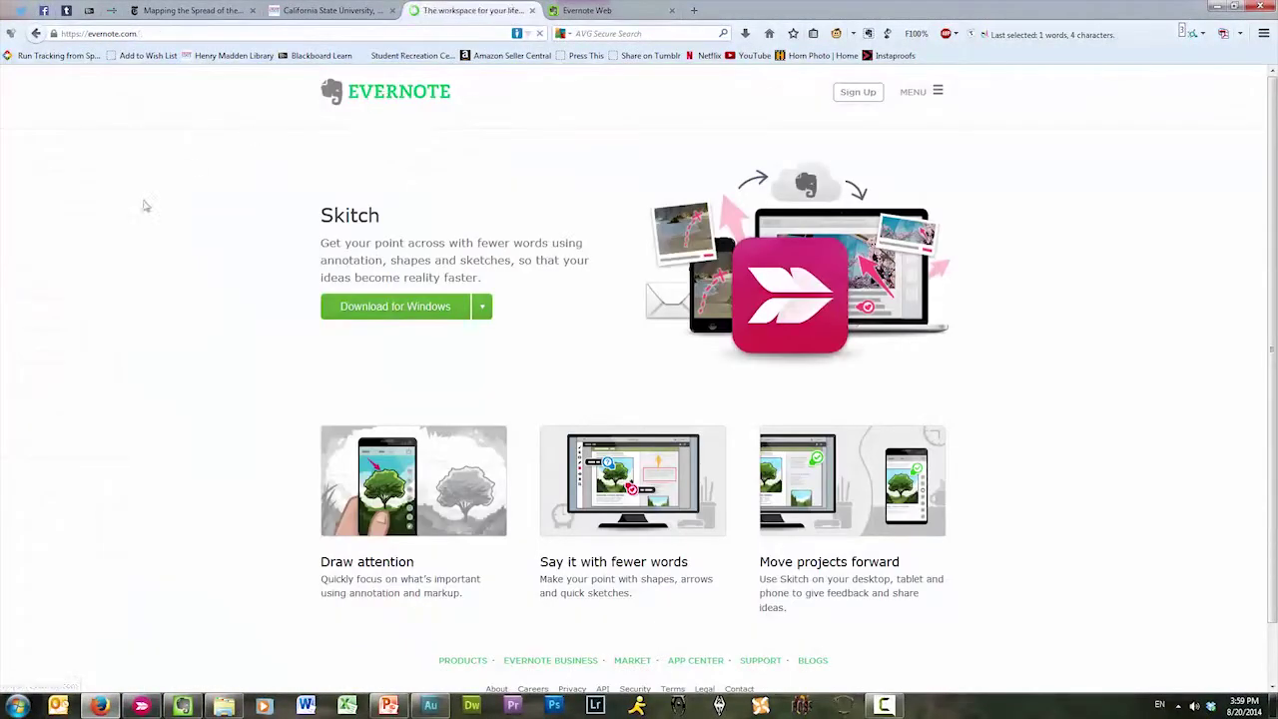